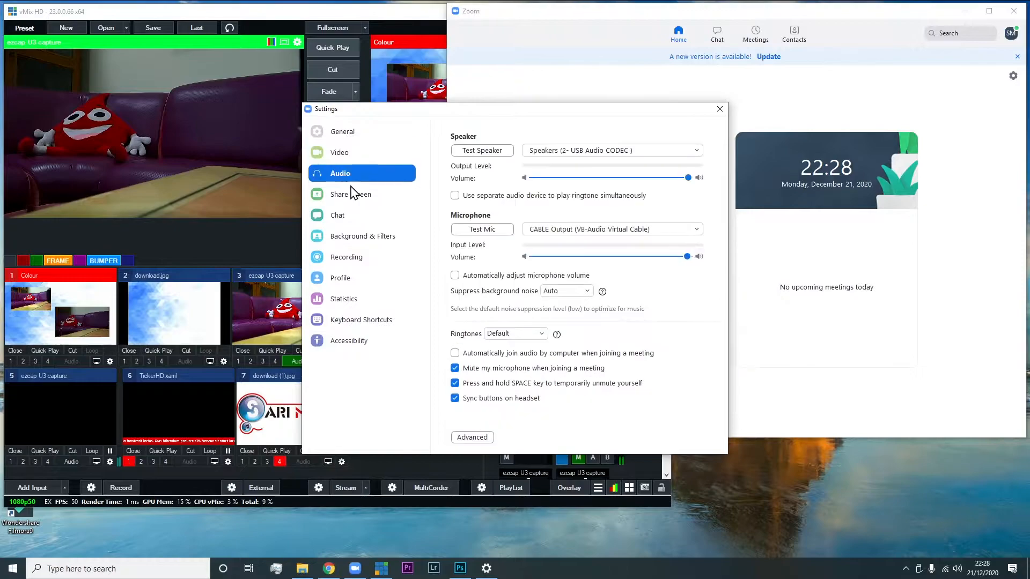
Review Zoom's video and audio settings, then close the settings window to return to vMix
{"action": "left_click", "coordinate": [355, 154]}
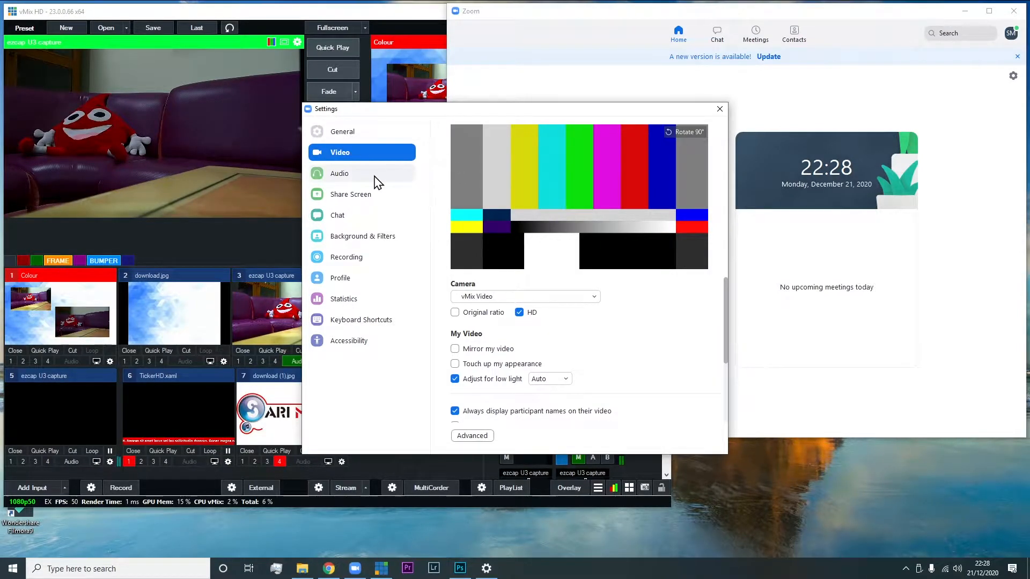
{"action": "left_click", "coordinate": [355, 174]}
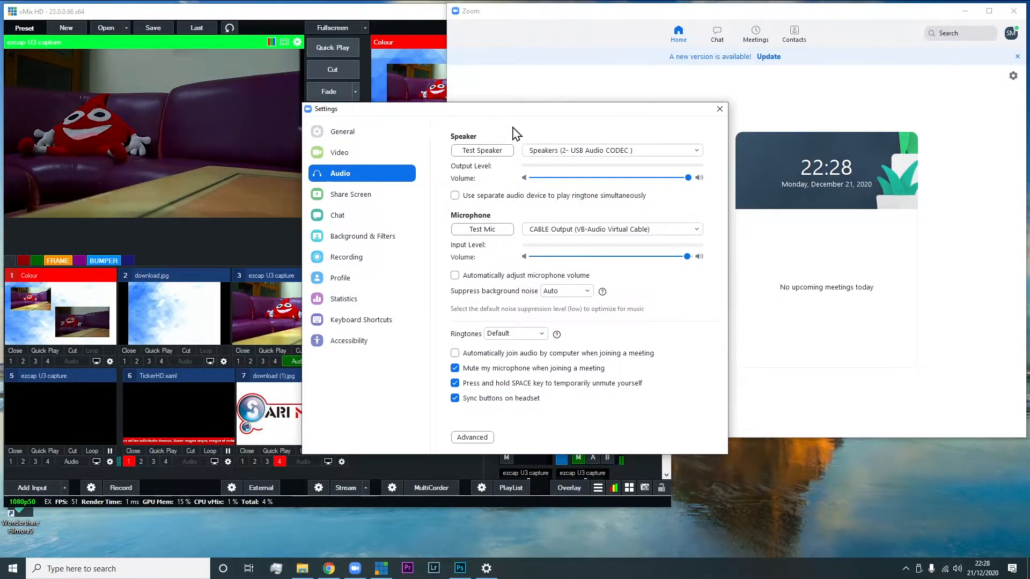
{"action": "left_click", "coordinate": [376, 16]}
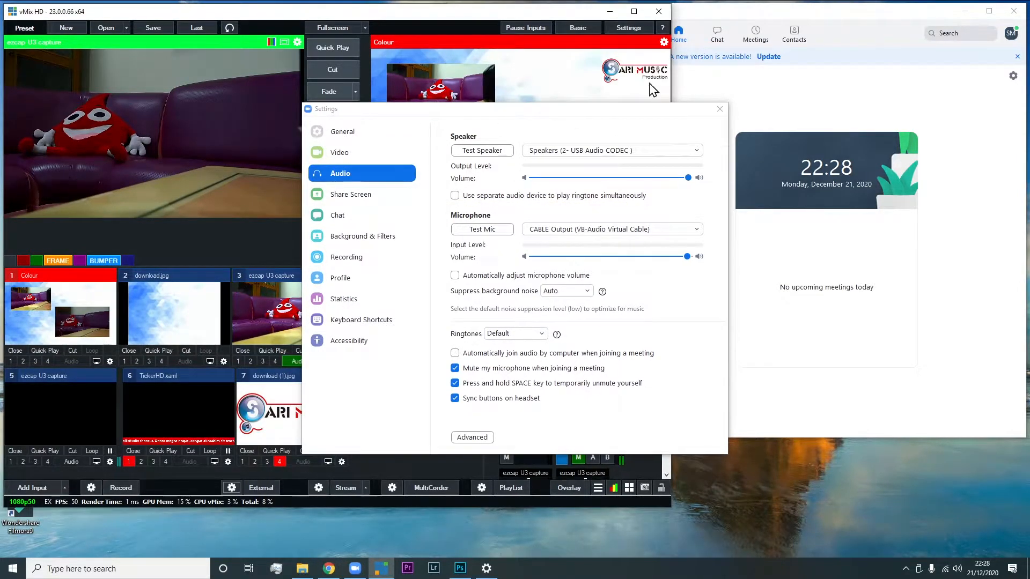
{"action": "left_click", "coordinate": [719, 109]}
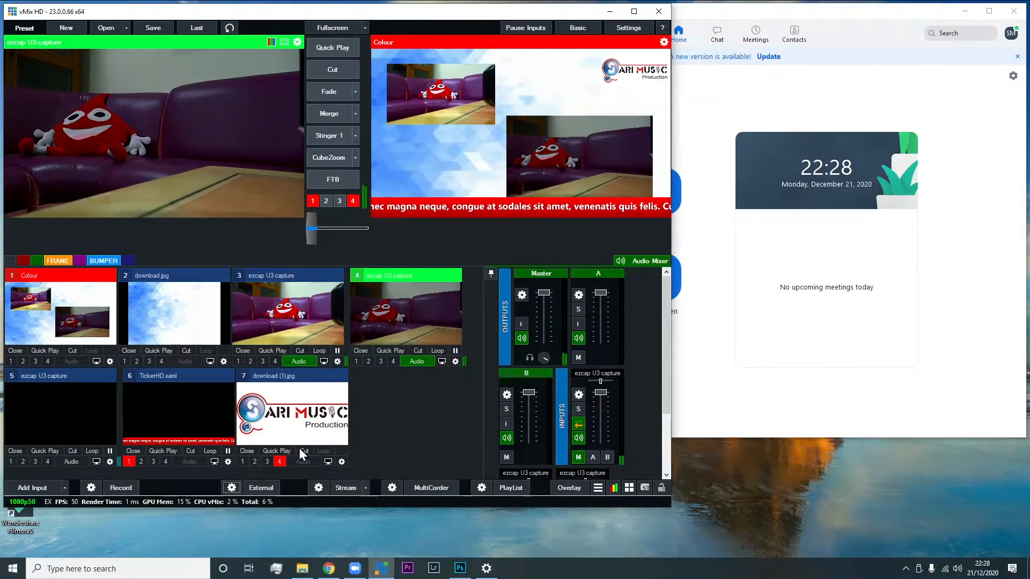
Switch to Chrome, search the web for "virtual cable" and open the VB-Audio Virtual Cable download page
{"action": "left_click", "coordinate": [304, 570]}
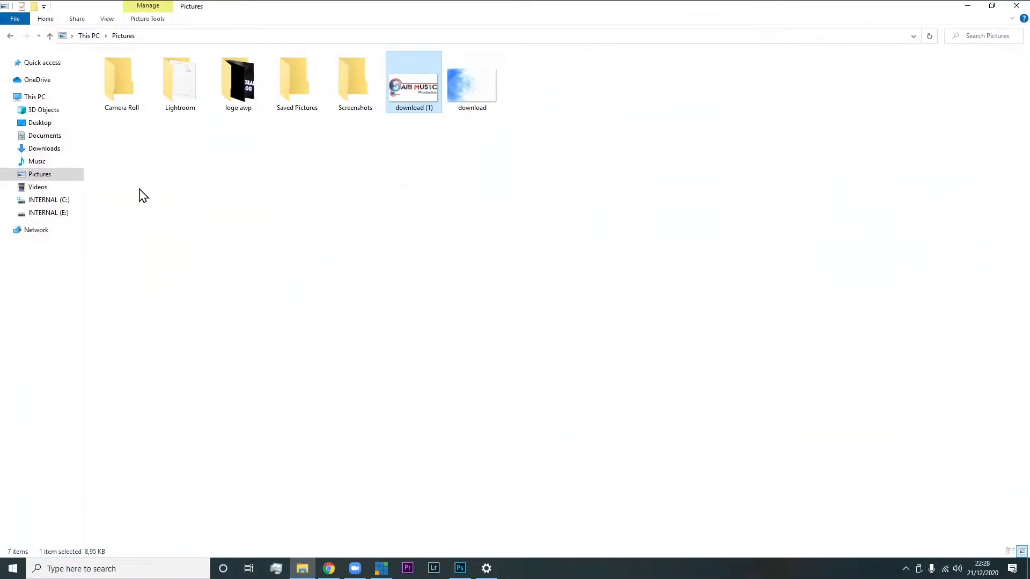
{"action": "left_click", "coordinate": [329, 568]}
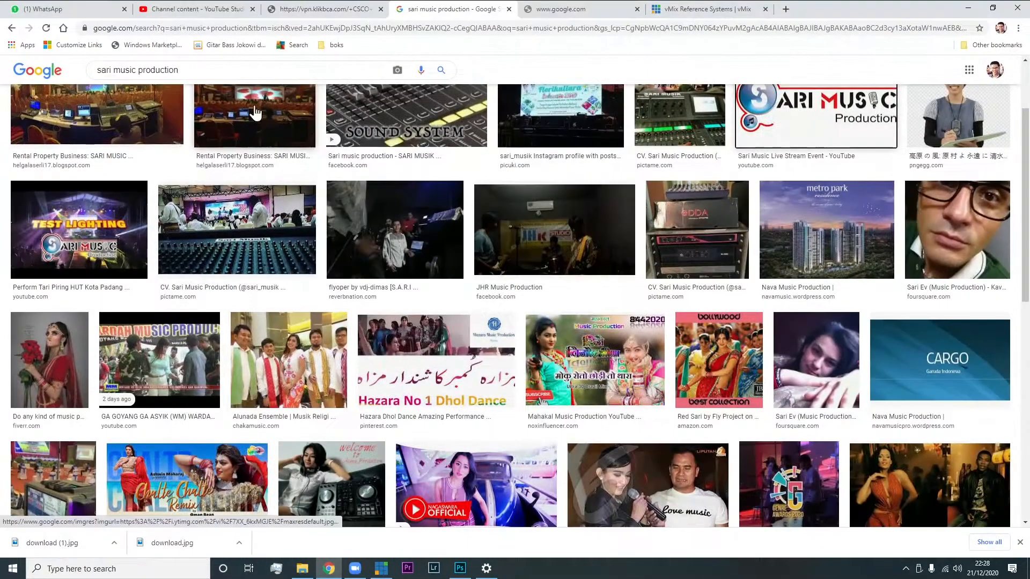
{"action": "left_click", "coordinate": [363, 28]}
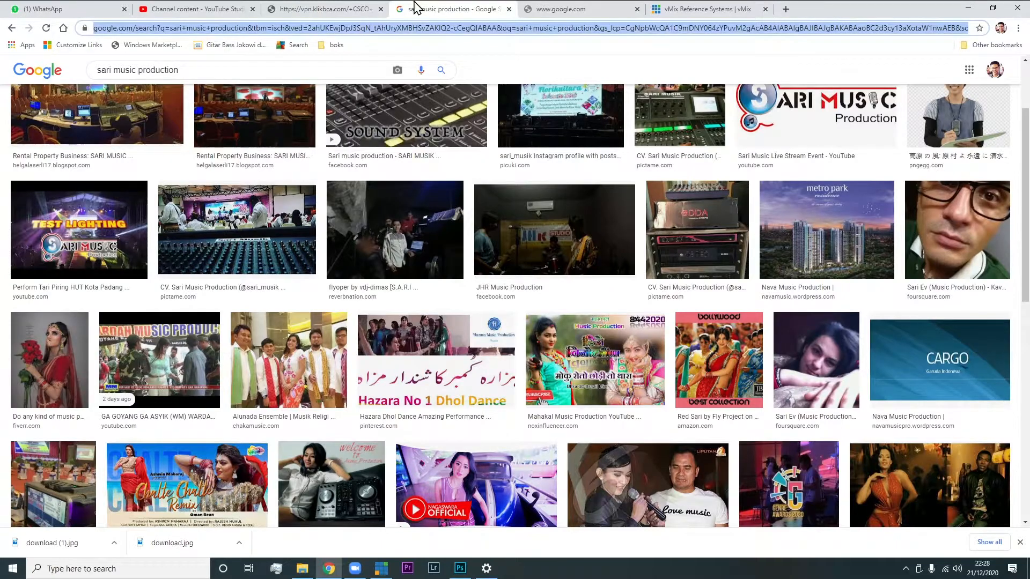
{"action": "type", "text": "v"}
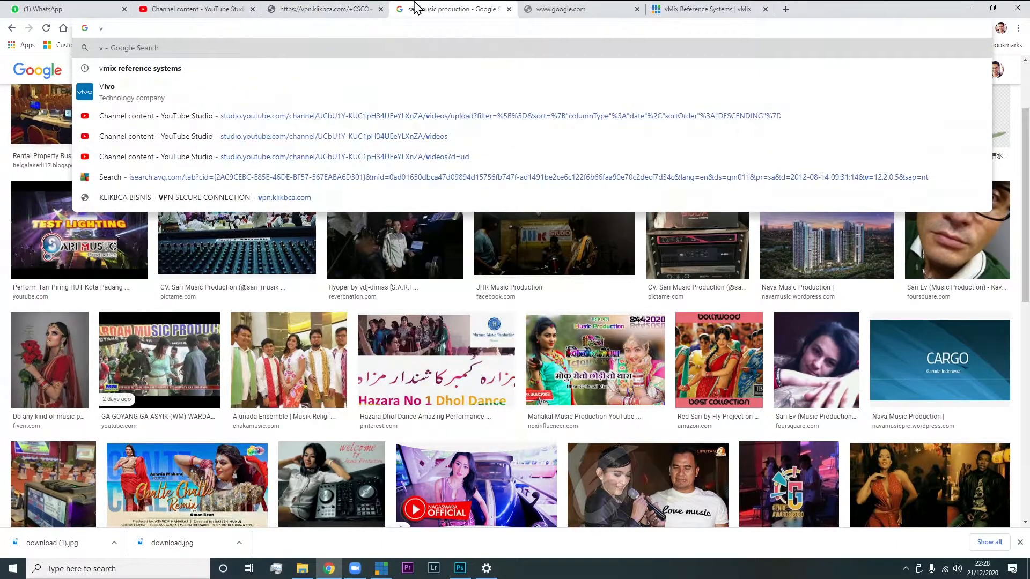
{"action": "type", "text": "irtual cable"}
{"action": "key", "text": "Return"}
{"action": "left_click", "coordinate": [119, 169]}
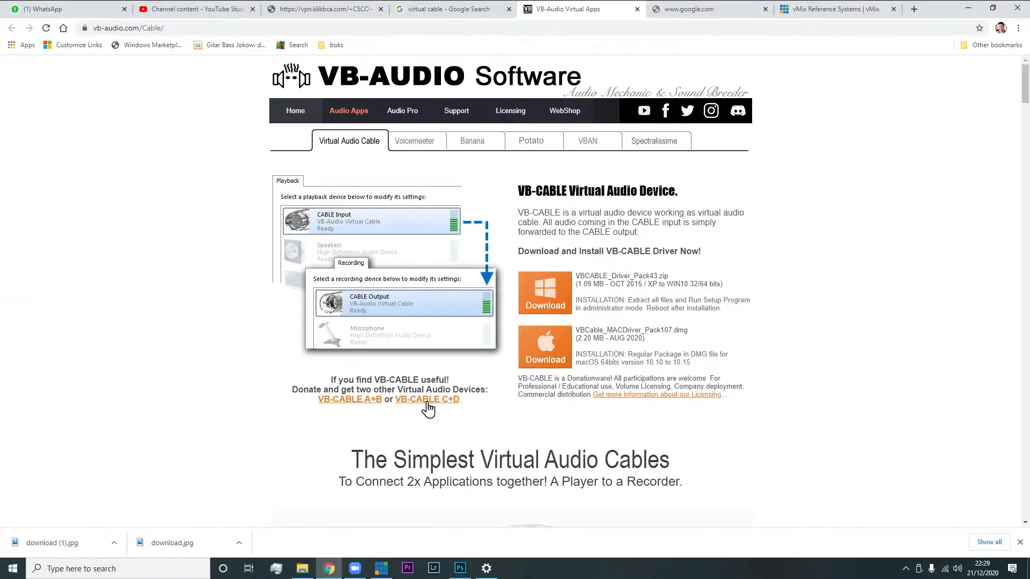
Switch to vMix and confirm CABLE Input (VB-Audio Virtual Cable) as the device for audio output A
{"action": "left_click", "coordinate": [382, 570]}
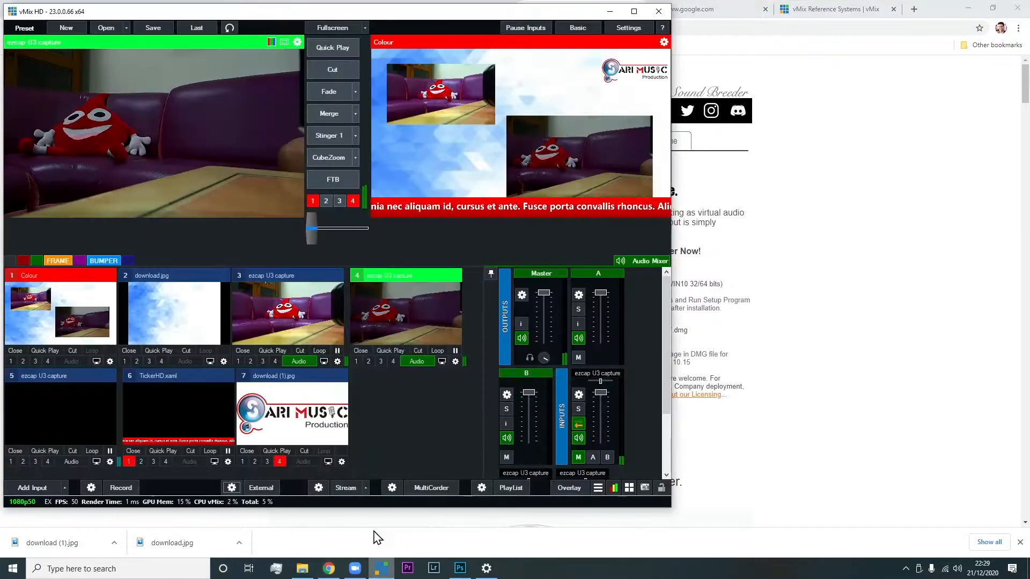
{"action": "left_click", "coordinate": [38, 485]}
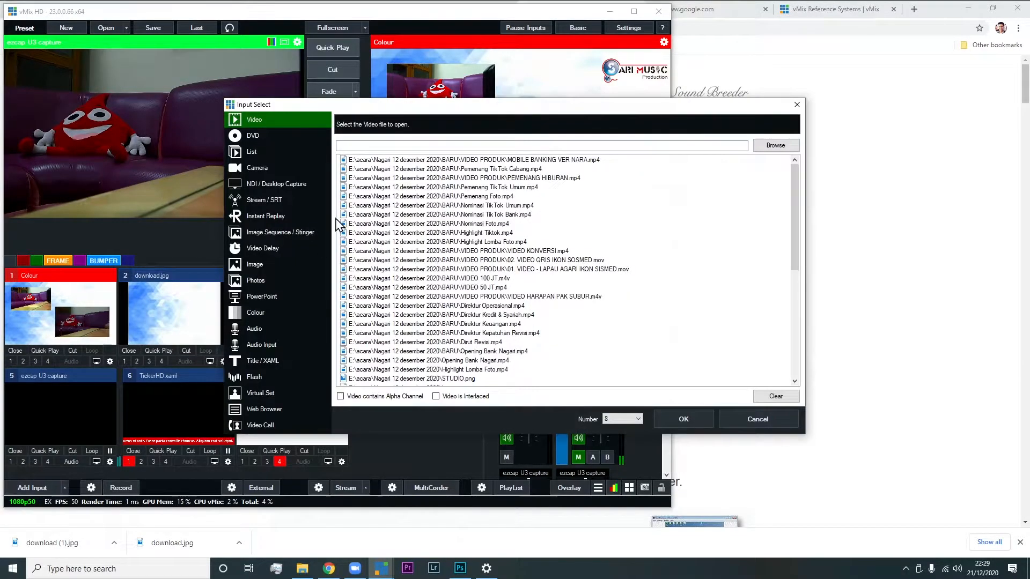
{"action": "left_click", "coordinate": [797, 105]}
{"action": "left_click", "coordinate": [637, 25]}
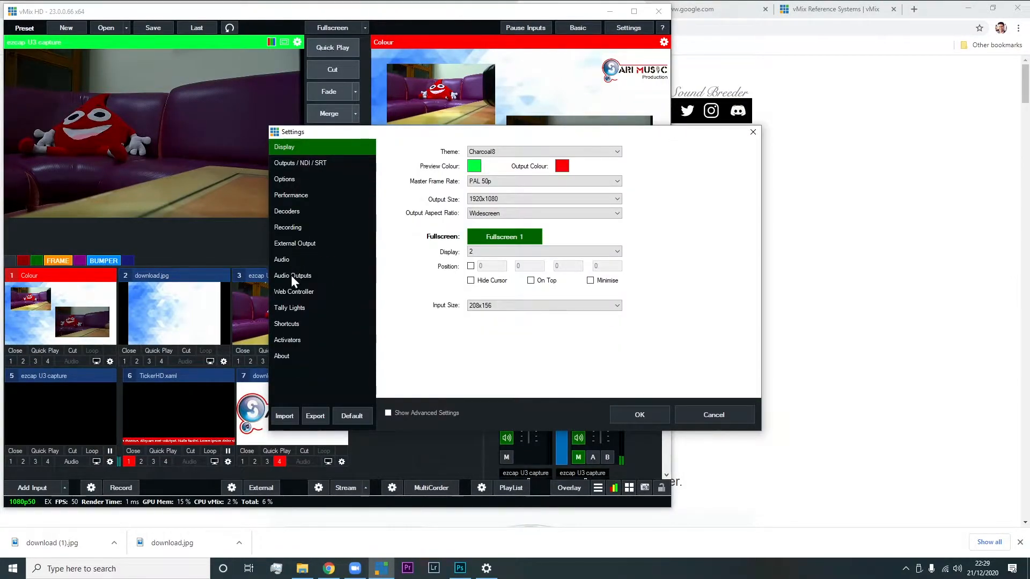
{"action": "left_click", "coordinate": [292, 275]}
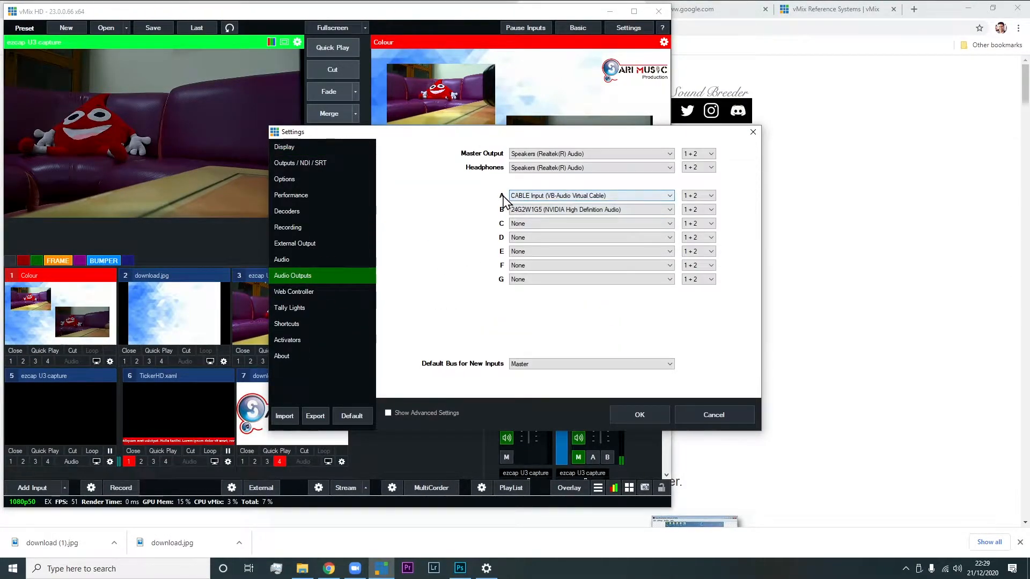
{"action": "left_click", "coordinate": [531, 196]}
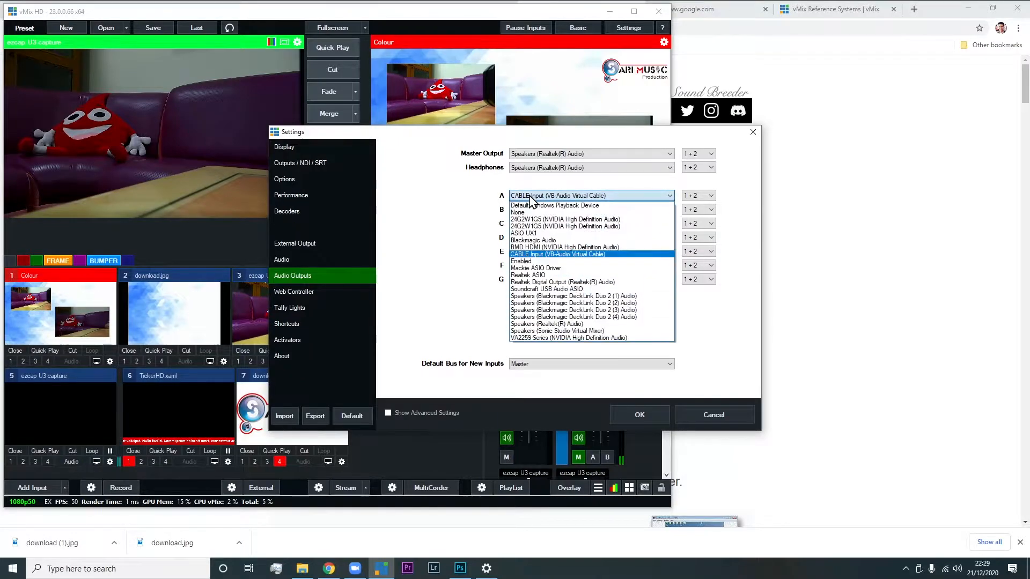
{"action": "left_click", "coordinate": [564, 193]}
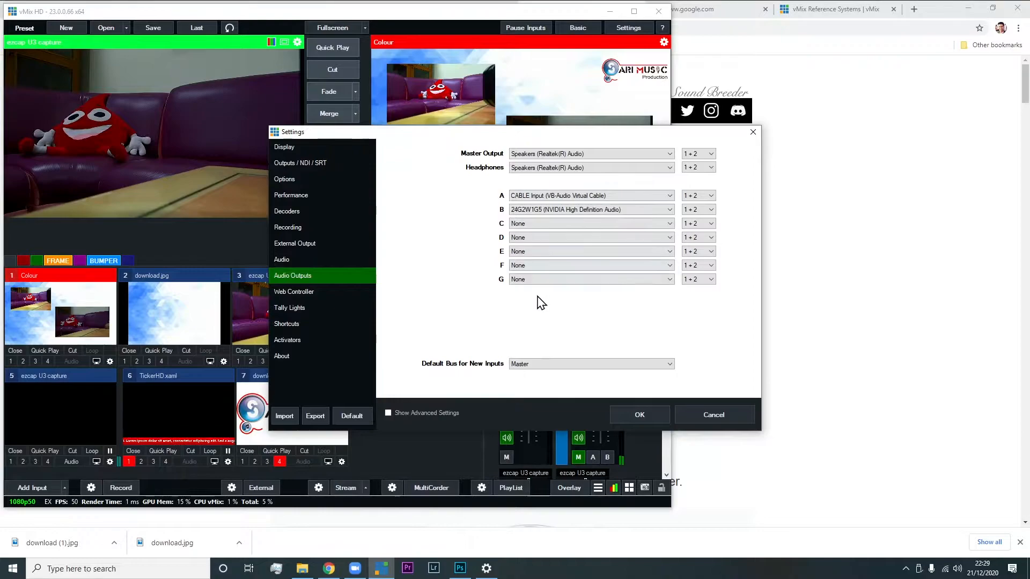
{"action": "left_click", "coordinate": [636, 416]}
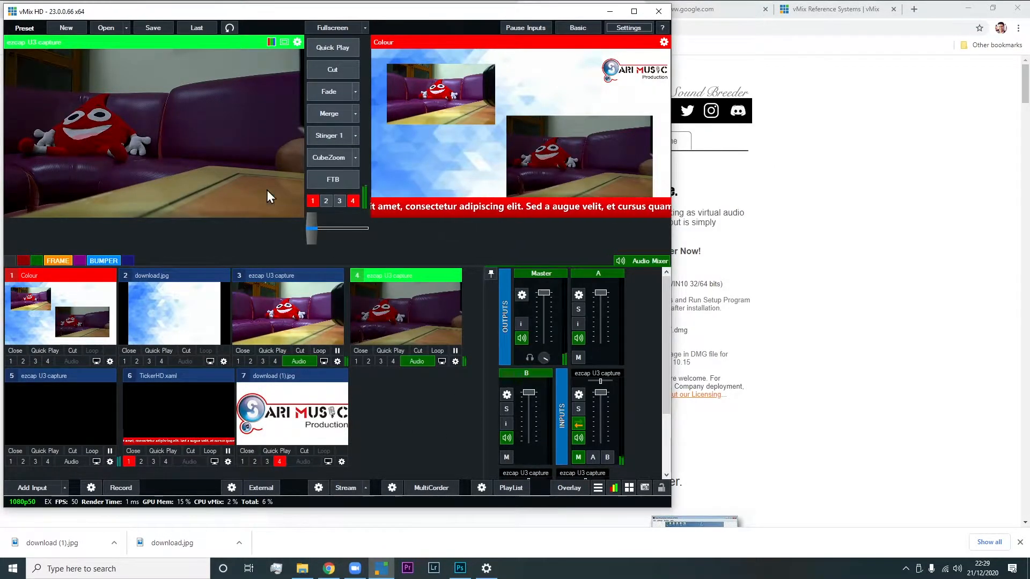
Turn on vMix's external output, then switch to Zoom and check its video settings for the vMix Video camera
{"action": "left_click", "coordinate": [261, 488]}
{"action": "left_click", "coordinate": [355, 569]}
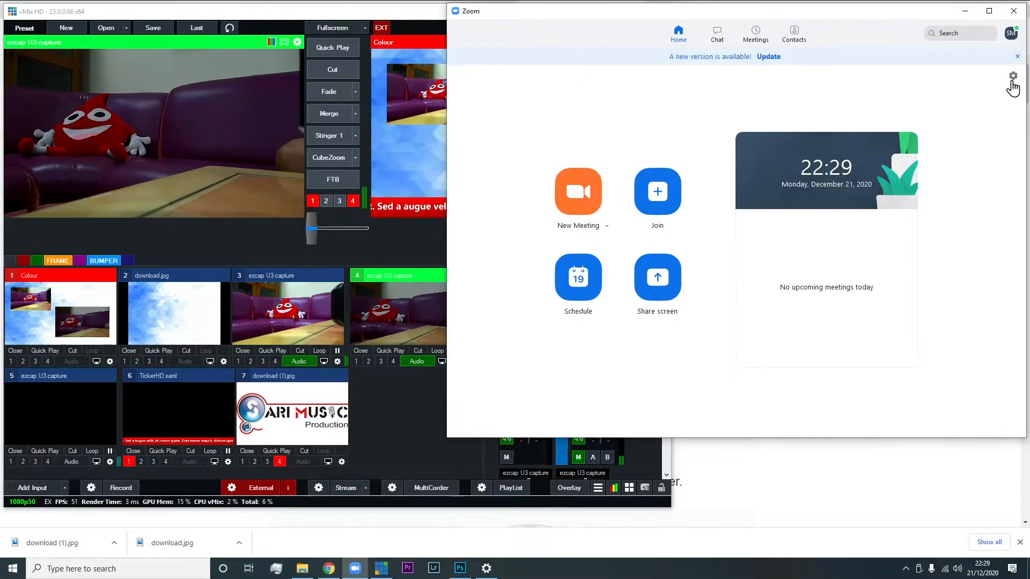
{"action": "left_click", "coordinate": [1013, 76]}
{"action": "left_click", "coordinate": [349, 152]}
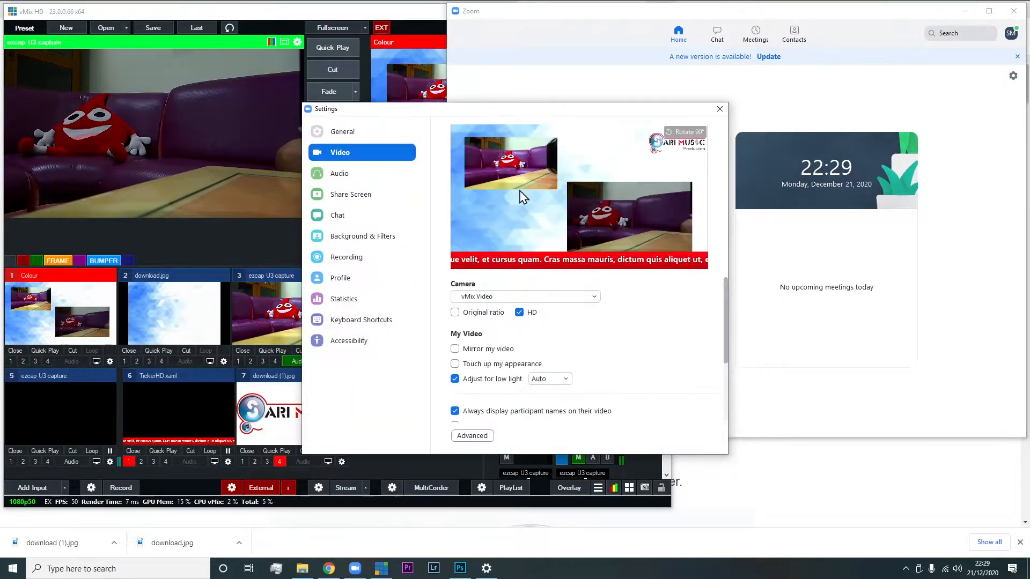
{"action": "left_click", "coordinate": [471, 298]}
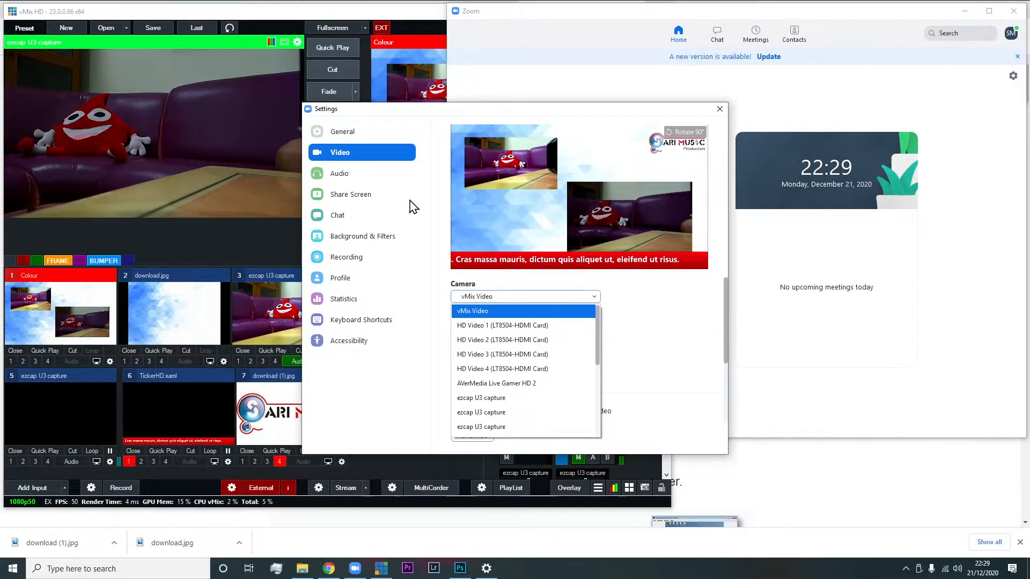
Keep CABLE Output (VB-Audio Virtual Cable) as Zoom's microphone and move the settings window clear of vMix
{"action": "left_click", "coordinate": [340, 173]}
{"action": "left_click", "coordinate": [342, 174]}
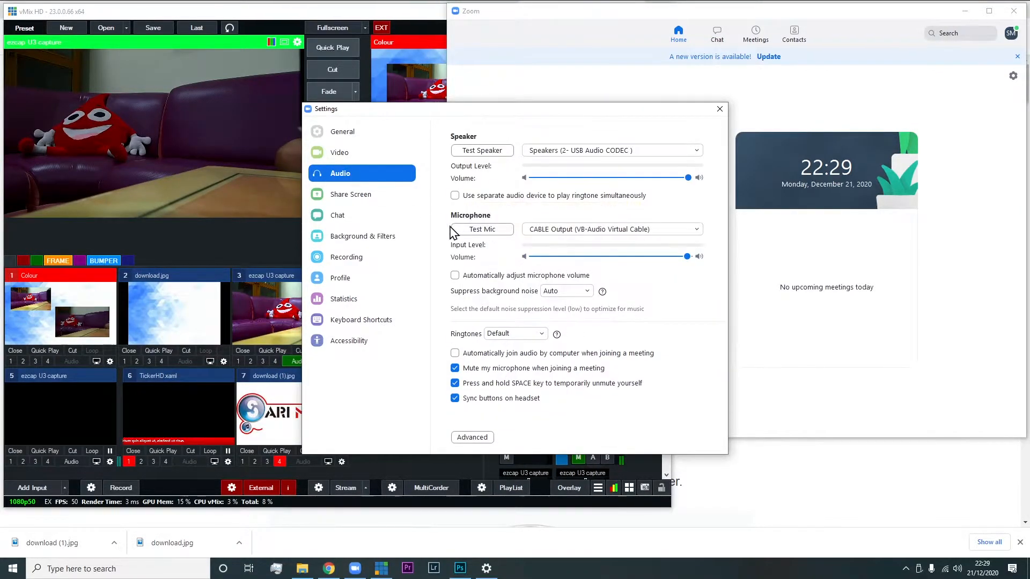
{"action": "left_click", "coordinate": [573, 231]}
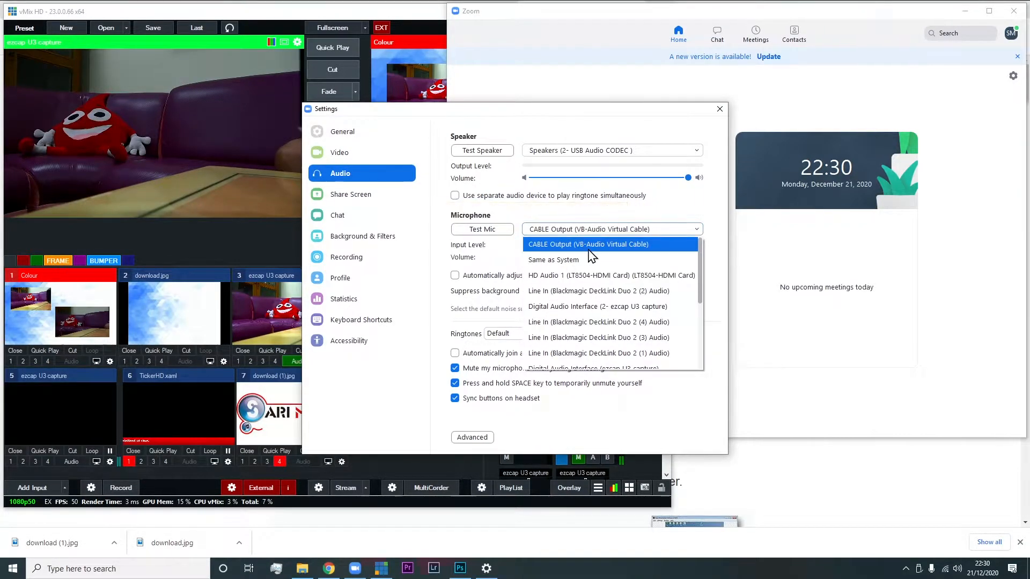
{"action": "left_click", "coordinate": [597, 216]}
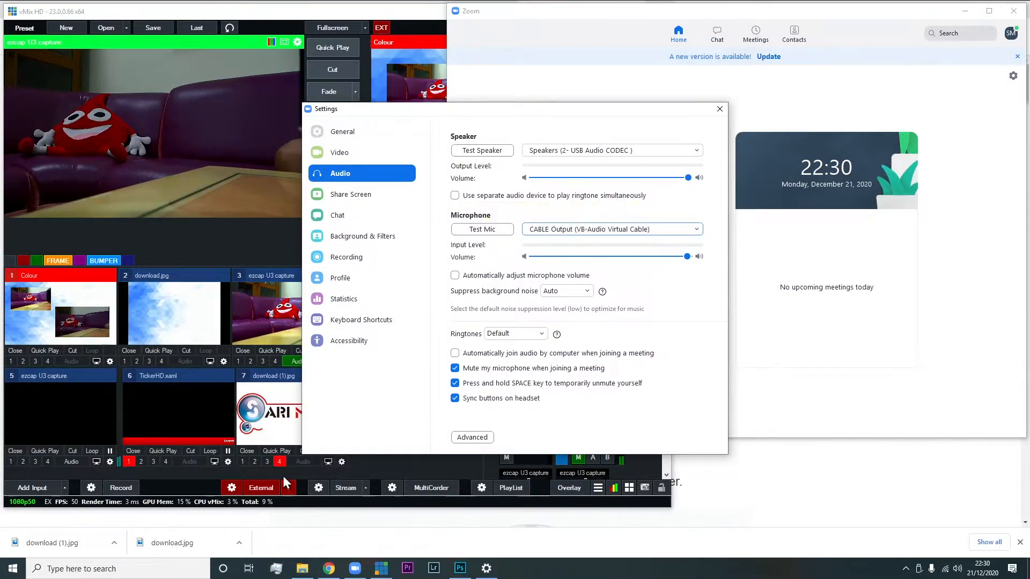
{"action": "left_click", "coordinate": [382, 463]}
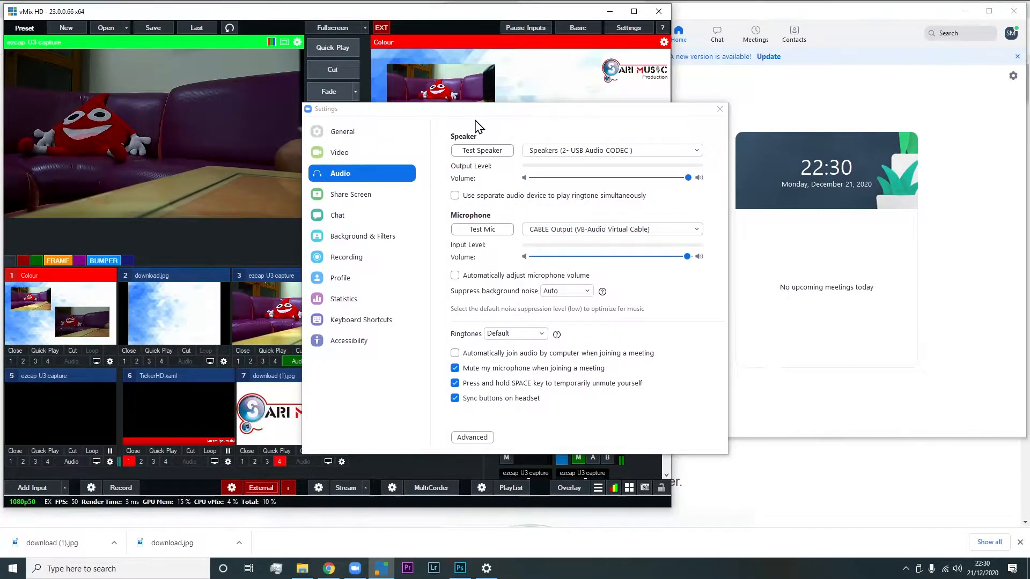
{"action": "left_click_drag", "start_coordinate": [475, 110], "coordinate": [762, 201]}
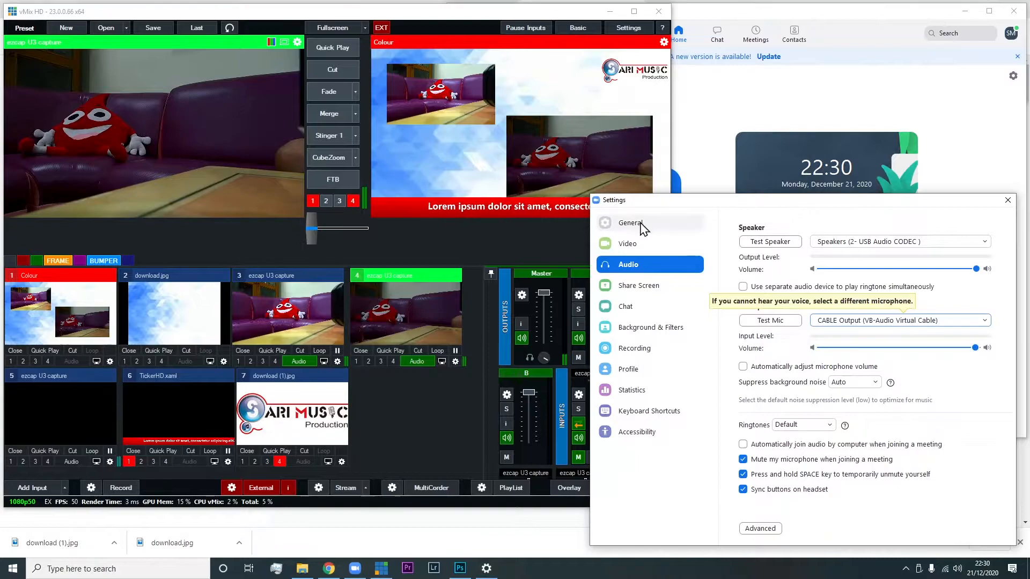
Add the video "gowes 6 dec 2020" from E:\Edit Youtube\00. sudah diupload as a vMix input and load it in the preview
{"action": "left_click", "coordinate": [304, 570]}
{"action": "left_click", "coordinate": [47, 188]}
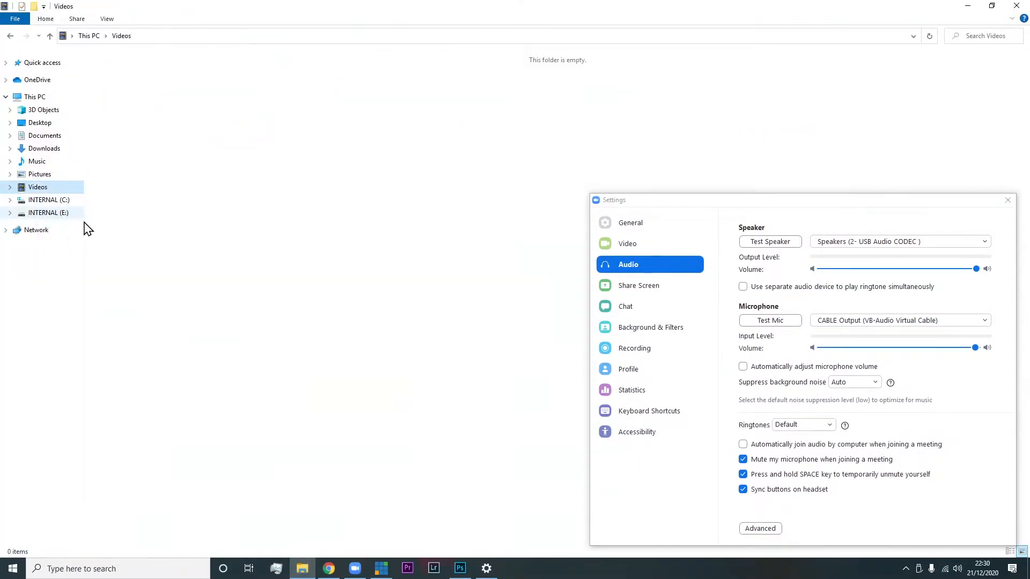
{"action": "left_click", "coordinate": [56, 213]}
{"action": "left_click", "coordinate": [60, 202]}
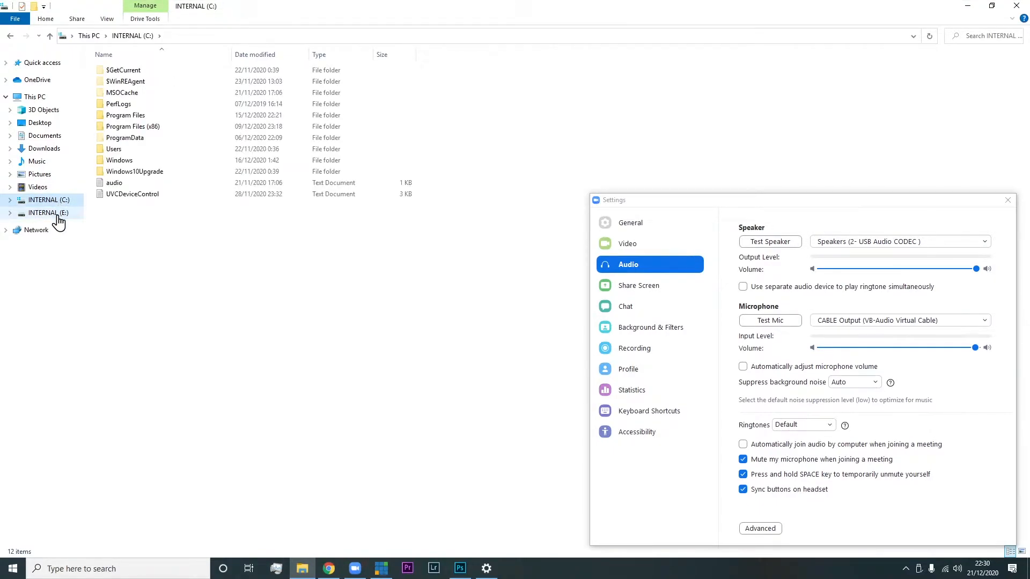
{"action": "left_click", "coordinate": [58, 213]}
{"action": "double_click", "coordinate": [123, 81]}
{"action": "double_click", "coordinate": [134, 72]}
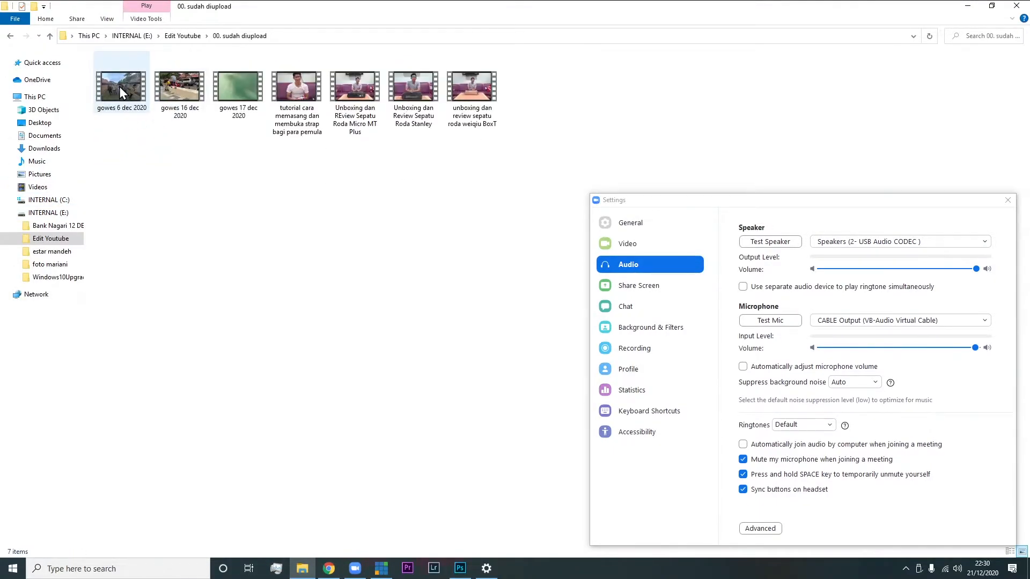
{"action": "left_click_drag", "start_coordinate": [119, 86], "coordinate": [391, 407]}
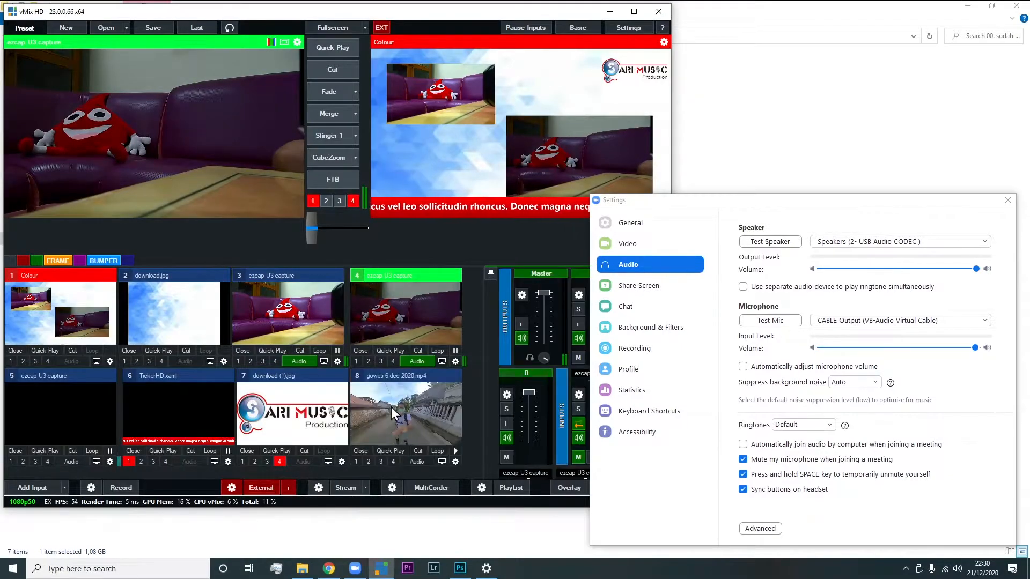
{"action": "left_click", "coordinate": [391, 407]}
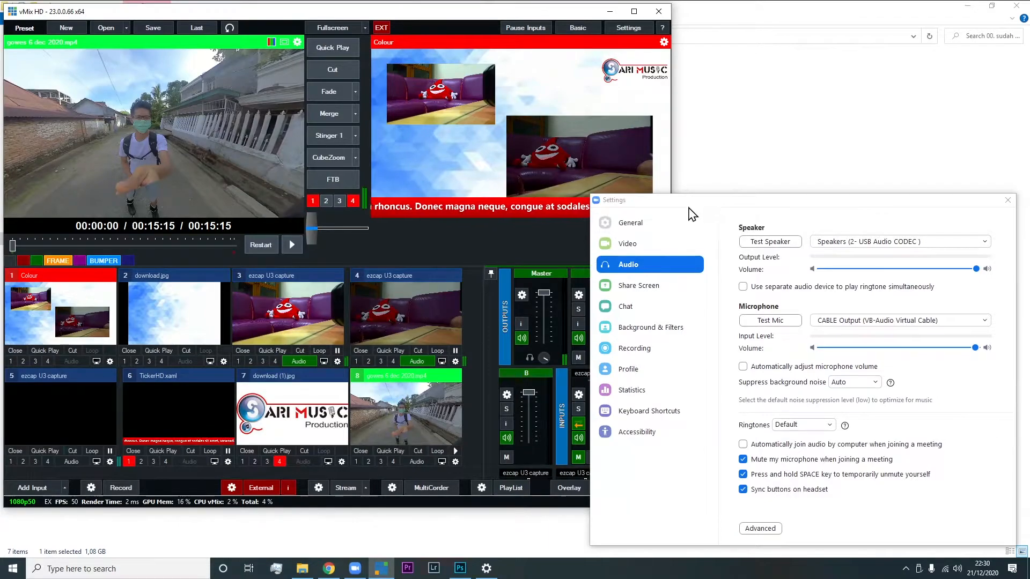
Route the gowes 6 dec 2020 video's audio to bus A, with Zoom's audio settings placed beside the mixer
{"action": "left_click_drag", "start_coordinate": [686, 200], "coordinate": [750, 90]}
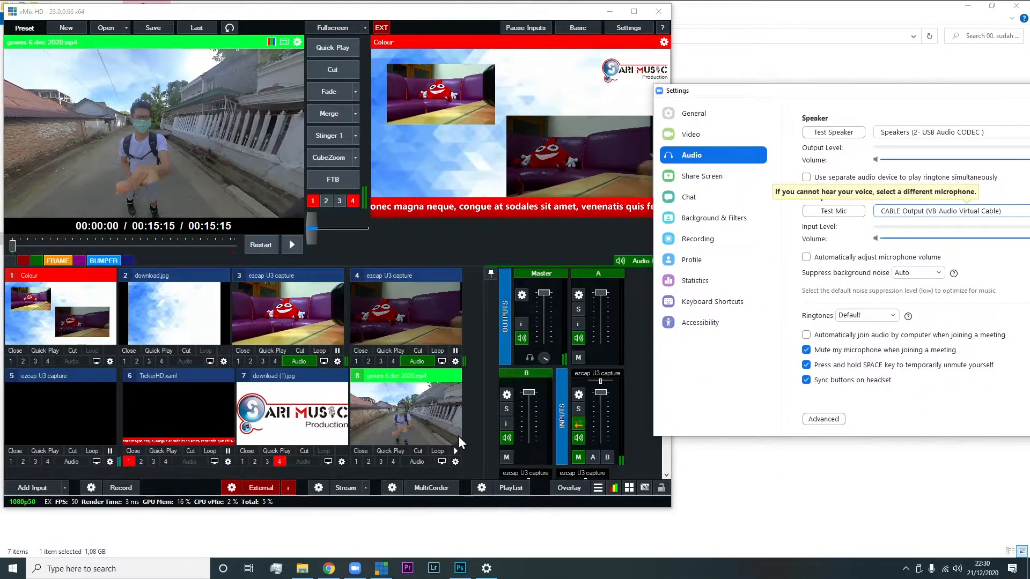
{"action": "scroll", "coordinate": [536, 405], "scroll_direction": "down", "scroll_amount": 3}
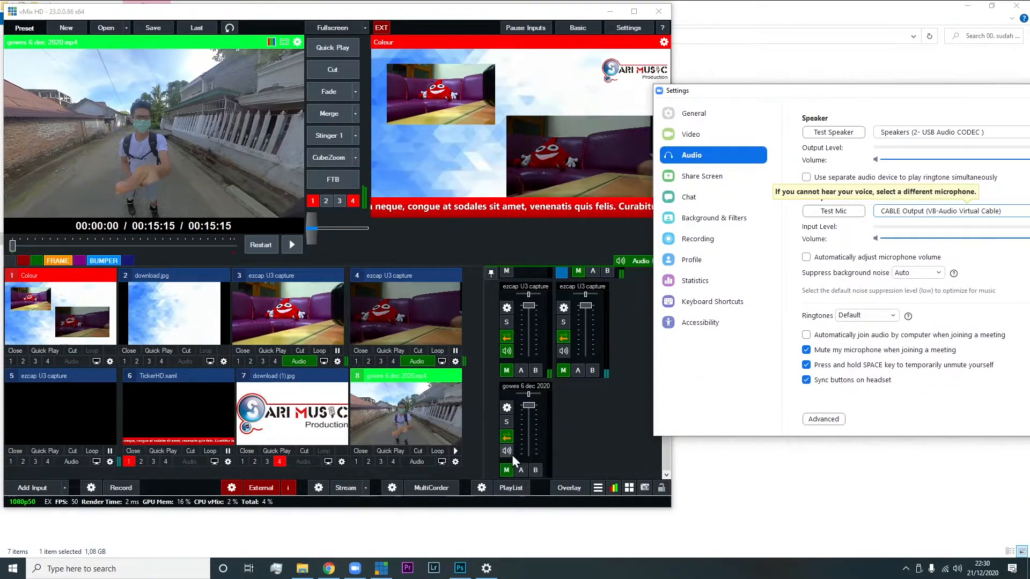
{"action": "left_click", "coordinate": [521, 471]}
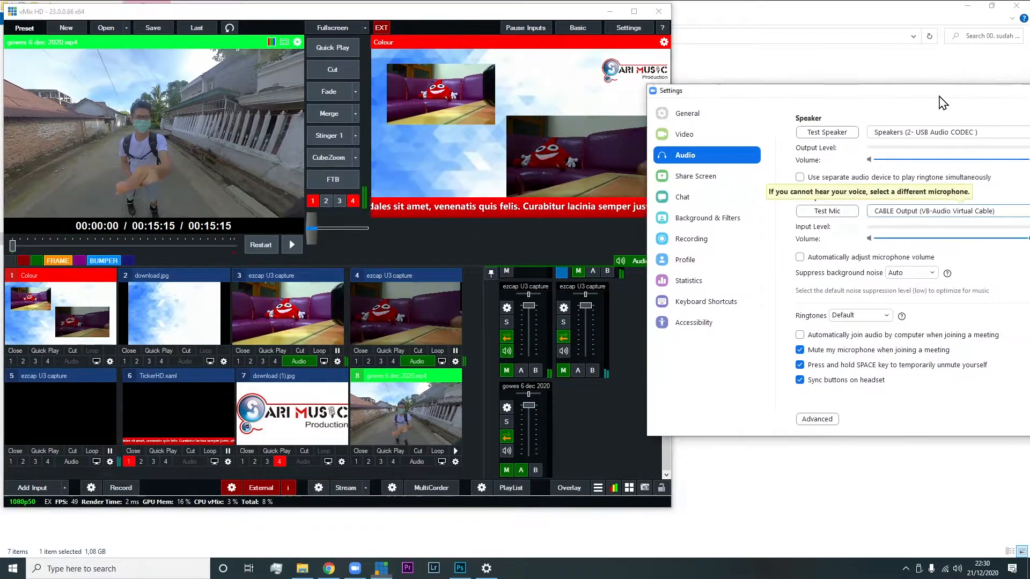
{"action": "left_click_drag", "start_coordinate": [938, 92], "coordinate": [880, 98]}
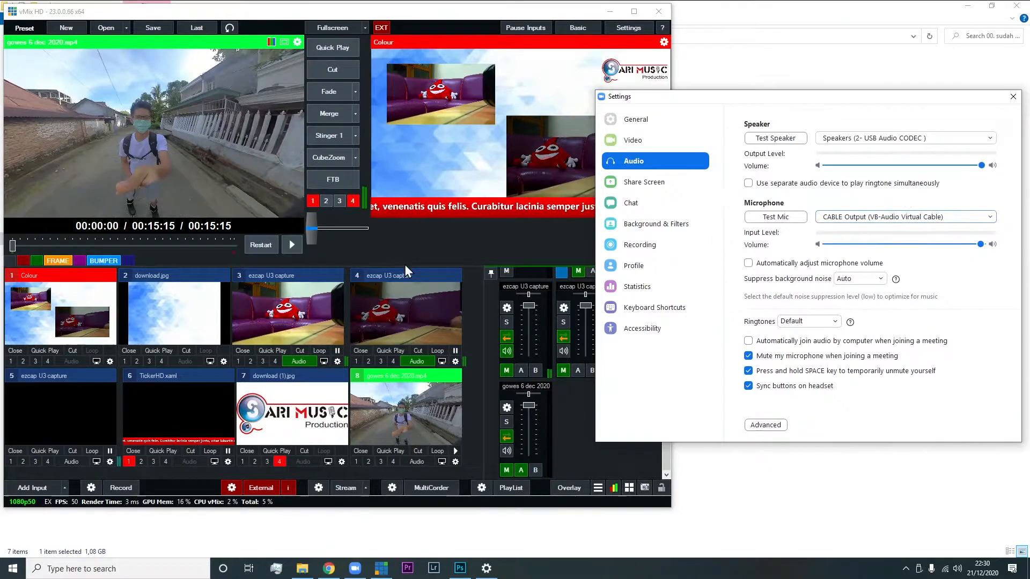
Fade the gowes 6 dec 2020 video to the program output and toggle its bus A routing to test Zoom's microphone input
{"action": "left_click", "coordinate": [408, 375]}
{"action": "left_click", "coordinate": [321, 91]}
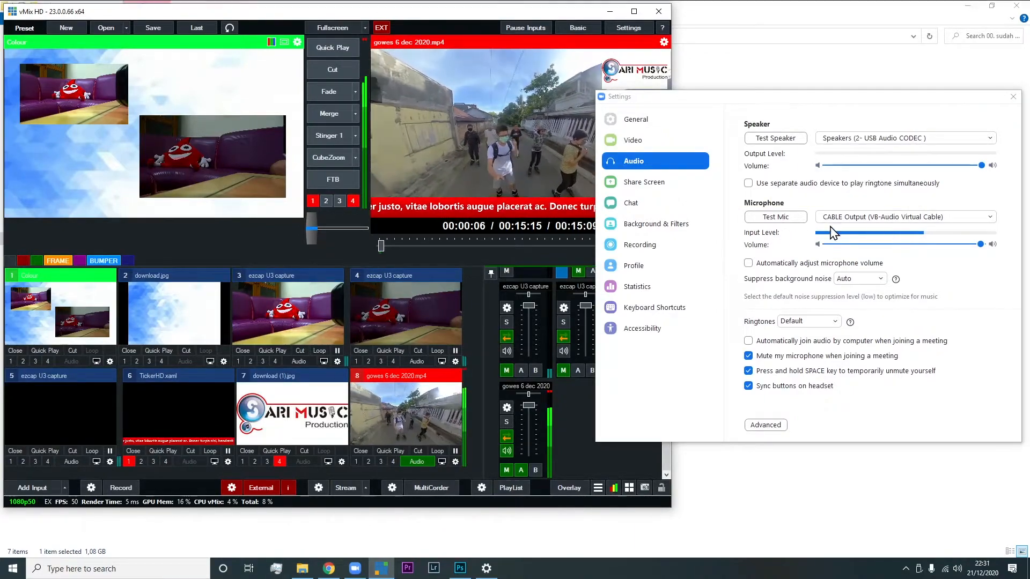
{"action": "left_click", "coordinate": [522, 469]}
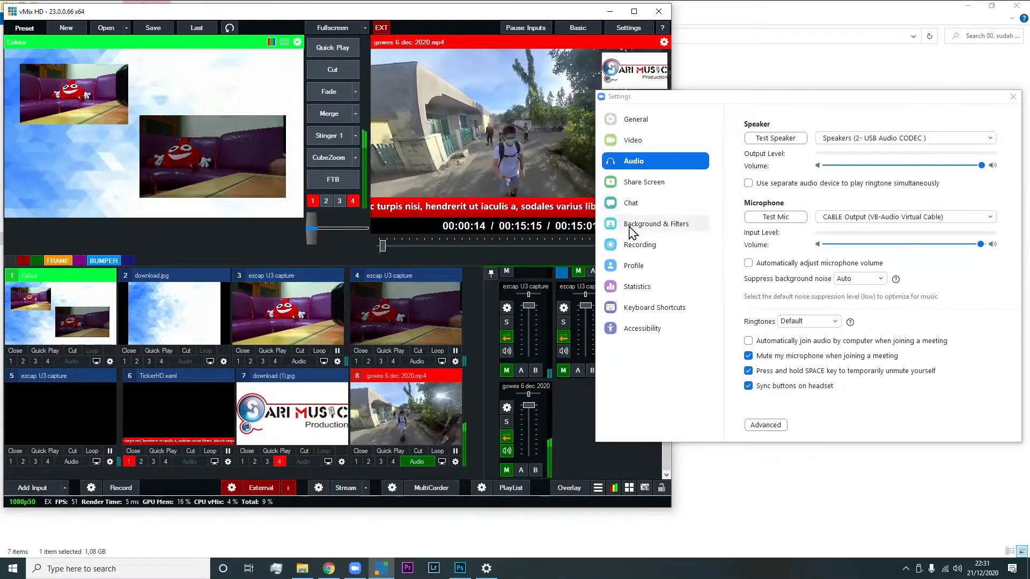
Review vMix's audio output assignments, checking that bus A uses CABLE Input (VB-Audio Virtual Cable), and close the settings
{"action": "left_click", "coordinate": [625, 27]}
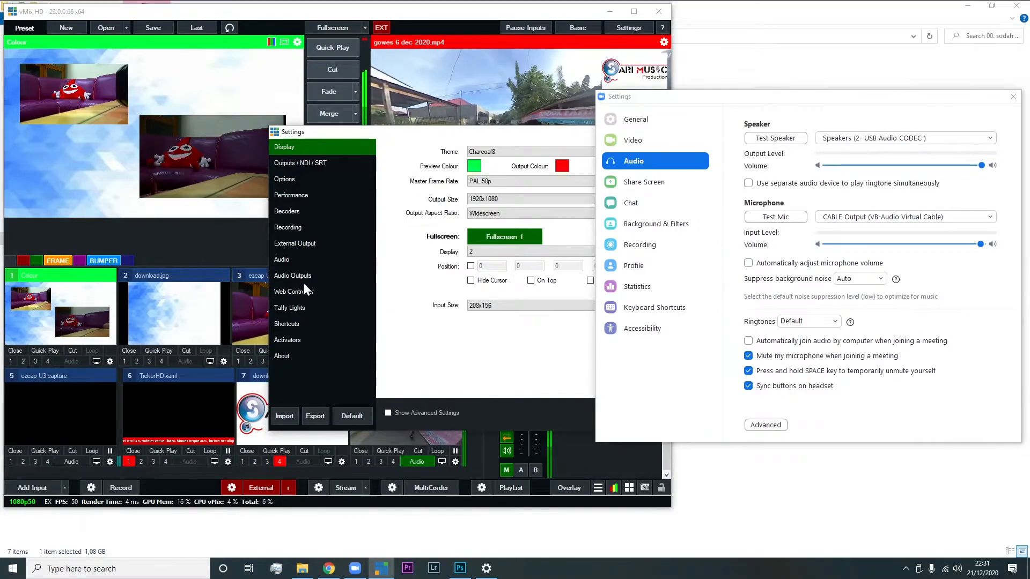
{"action": "left_click", "coordinate": [298, 276]}
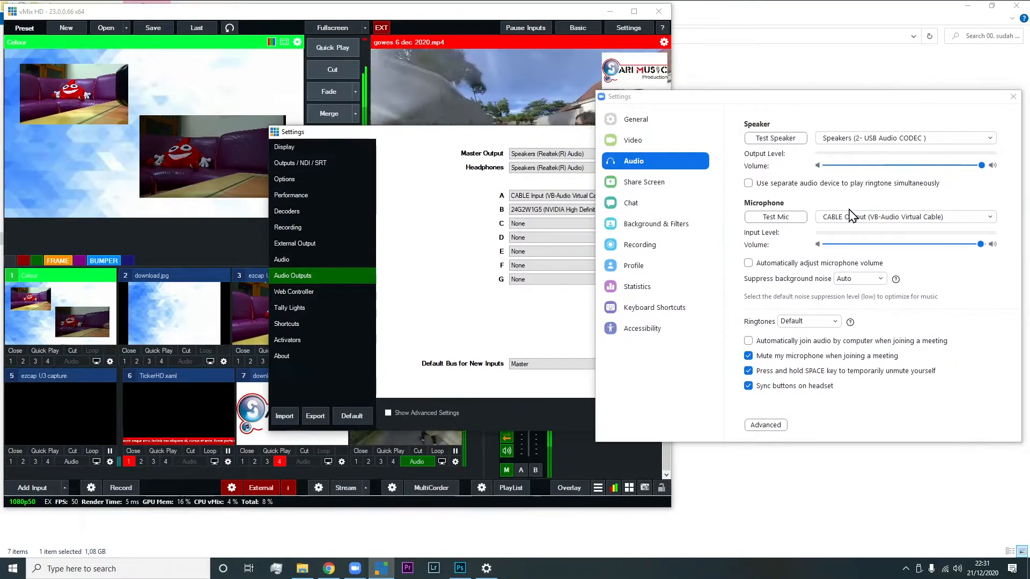
{"action": "left_click_drag", "start_coordinate": [480, 133], "coordinate": [393, 141]}
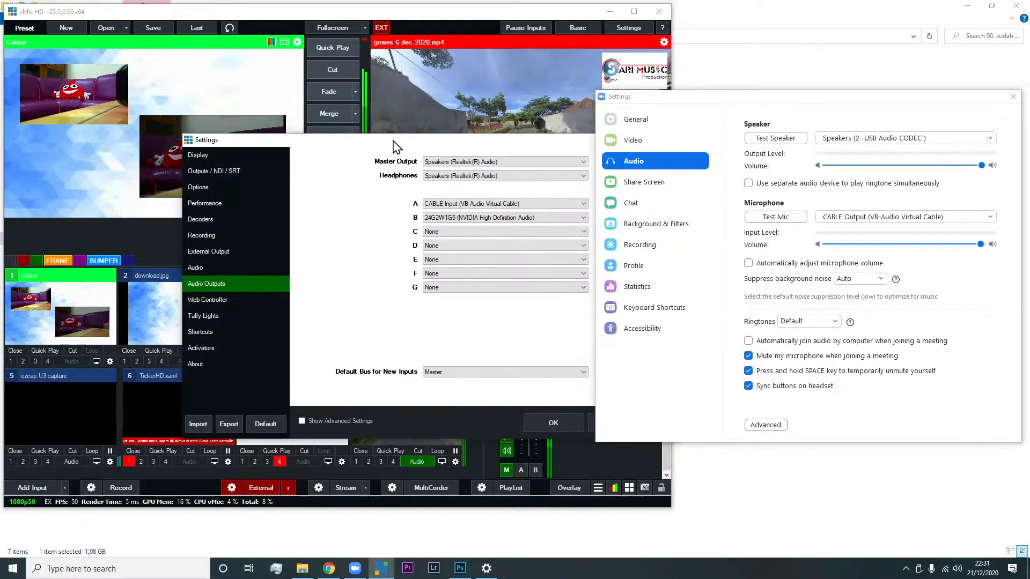
{"action": "left_click", "coordinate": [576, 421]}
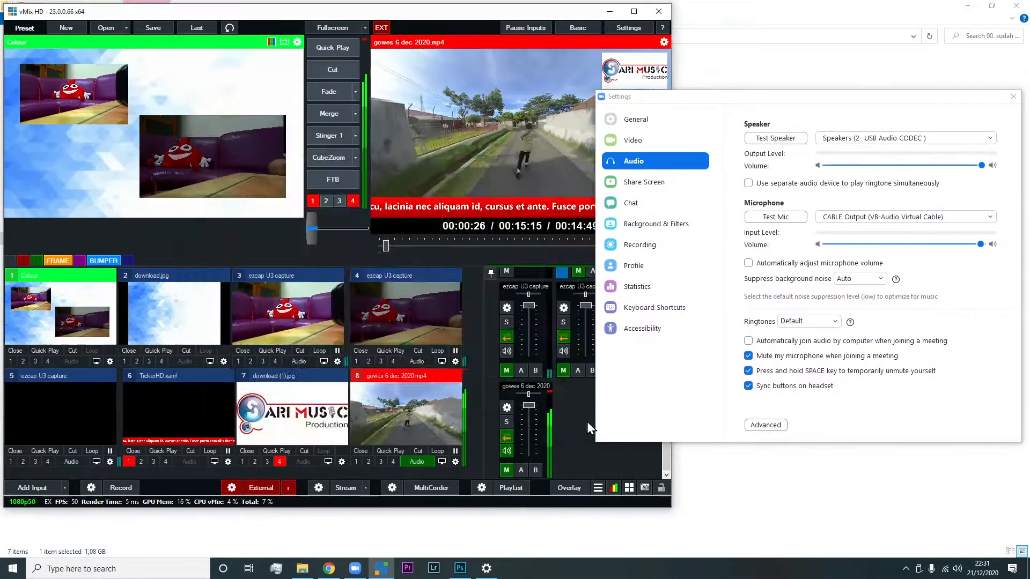
Send the gowes 6 dec 2020 video's audio to bus A, check Zoom's microphone level and close Zoom's settings
{"action": "left_click", "coordinate": [521, 471]}
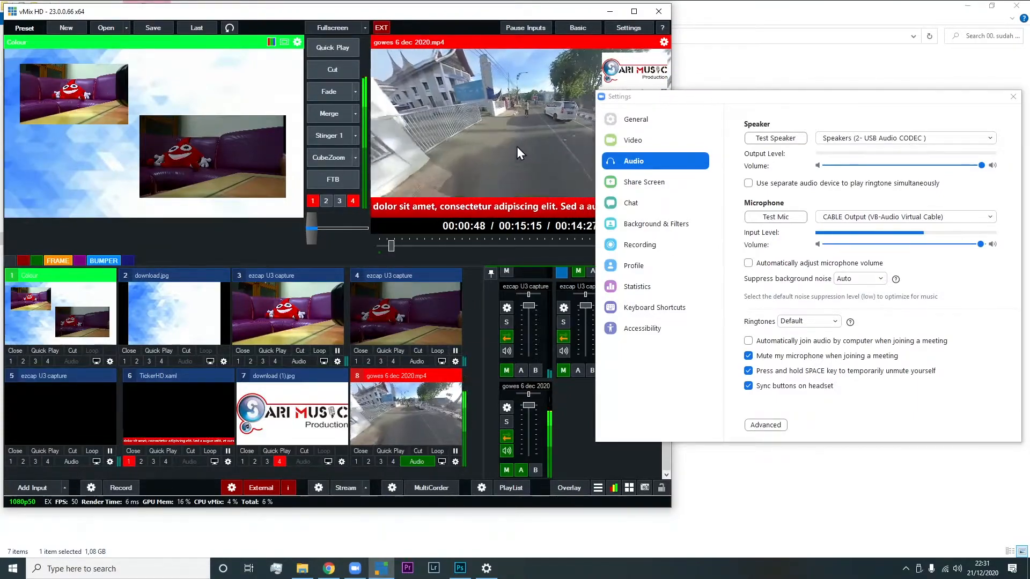
{"action": "left_click_drag", "start_coordinate": [947, 103], "coordinate": [809, 140]}
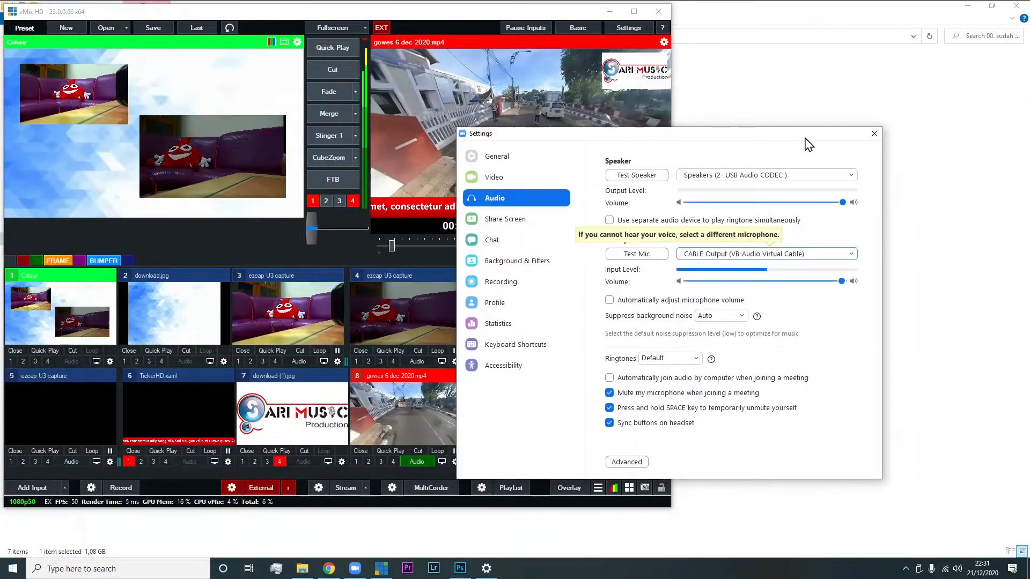
{"action": "left_click", "coordinate": [875, 135]}
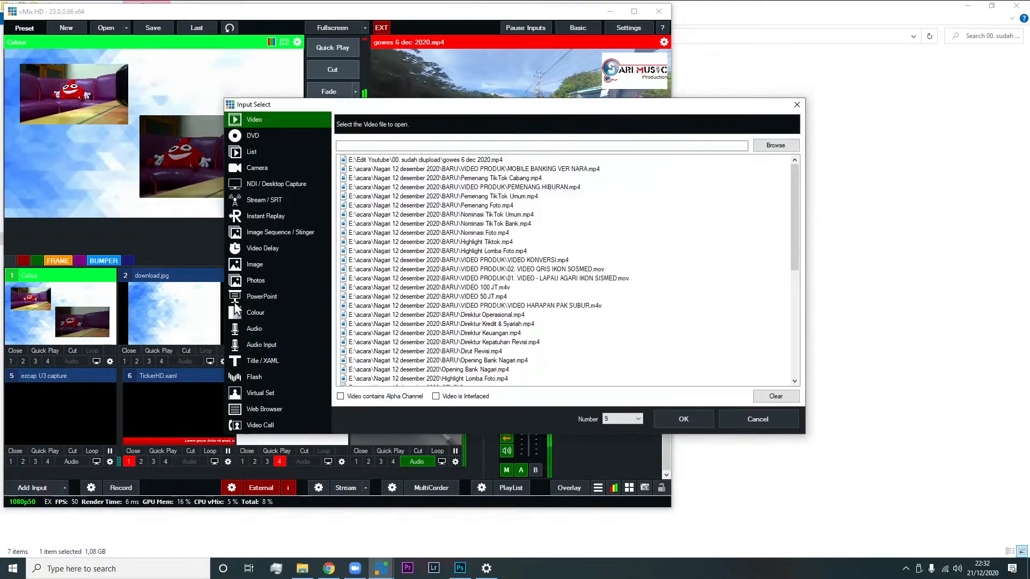
Add an audio input to vMix using the device Microphone (2- USB Audio CODEC) as input number 9
{"action": "left_click", "coordinate": [270, 346]}
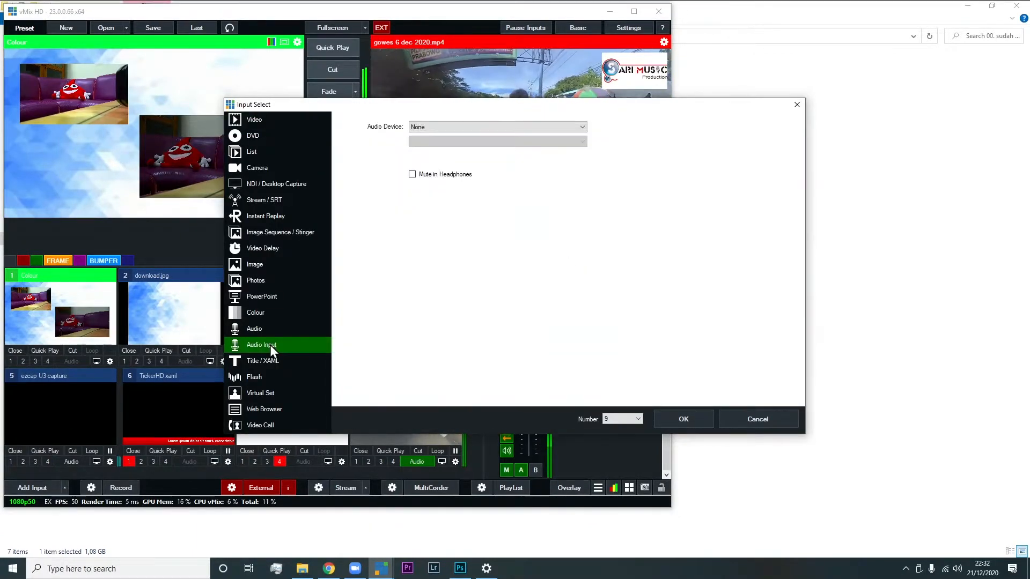
{"action": "left_click", "coordinate": [429, 128]}
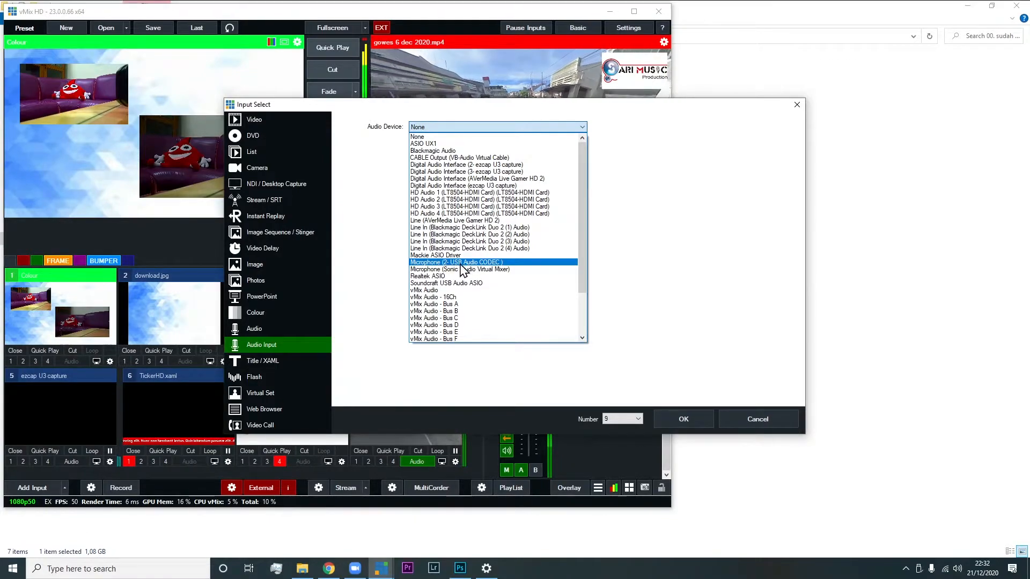
{"action": "left_click", "coordinate": [447, 263]}
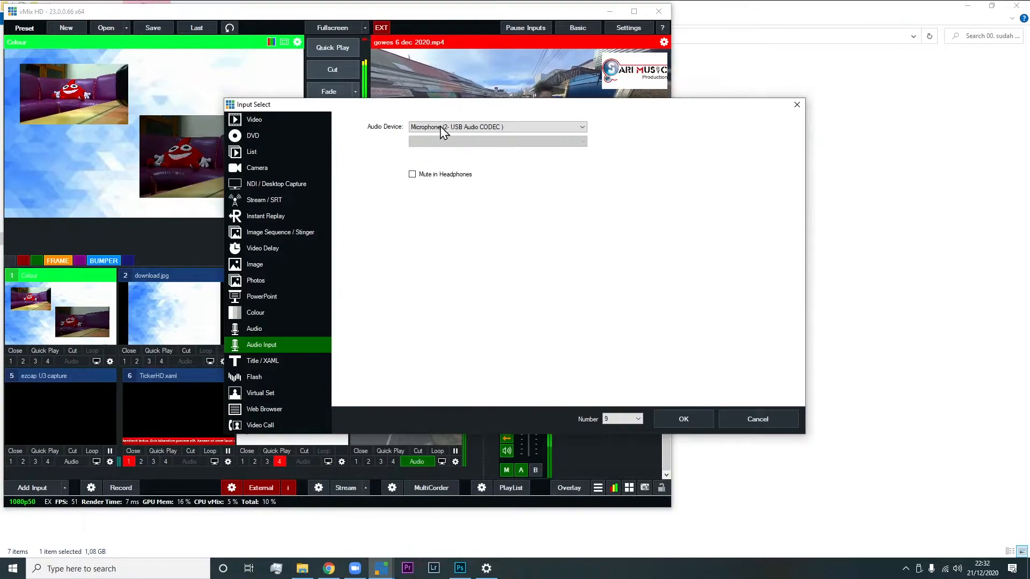
{"action": "left_click", "coordinate": [469, 129]}
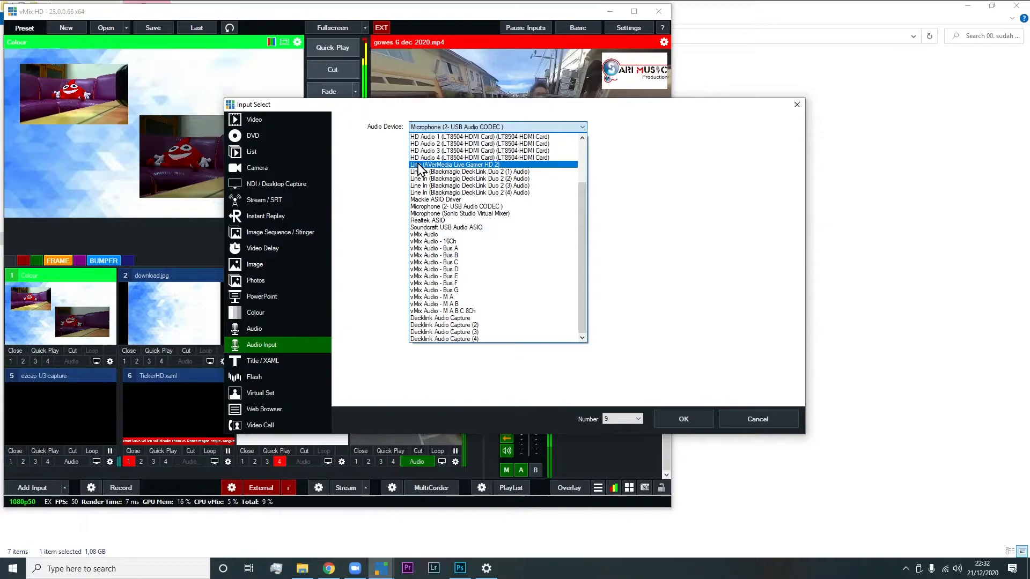
{"action": "left_click", "coordinate": [453, 207]}
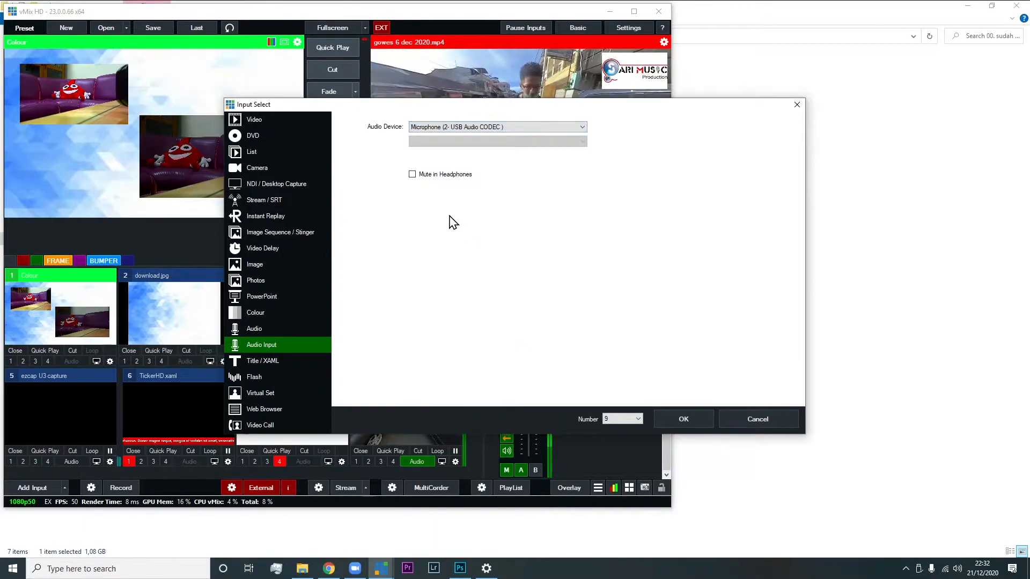
{"action": "left_click", "coordinate": [684, 420]}
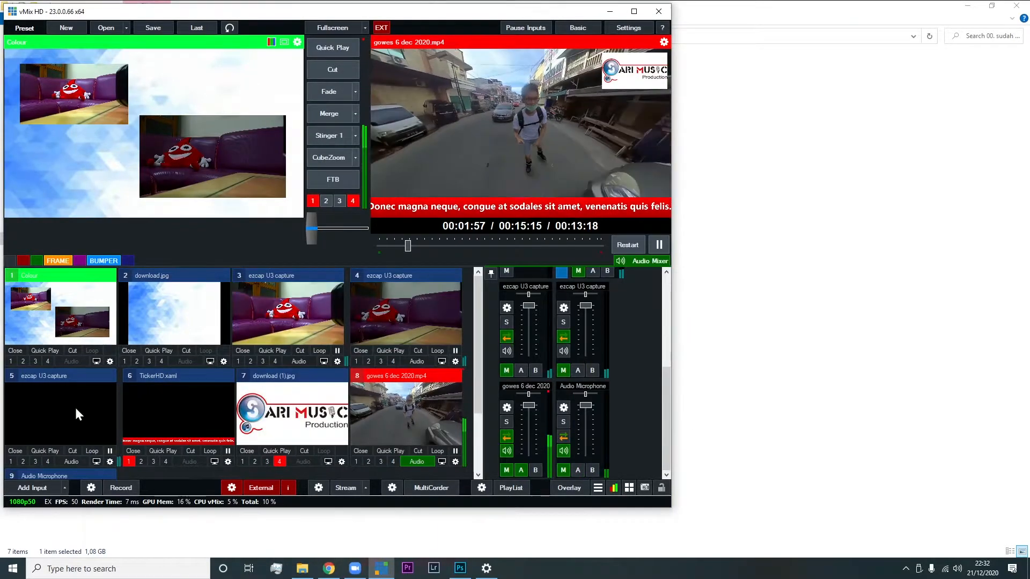
Load the new Audio Microphone input in the preview and route its audio to bus A
{"action": "scroll", "coordinate": [185, 363], "scroll_direction": "down", "scroll_amount": 2}
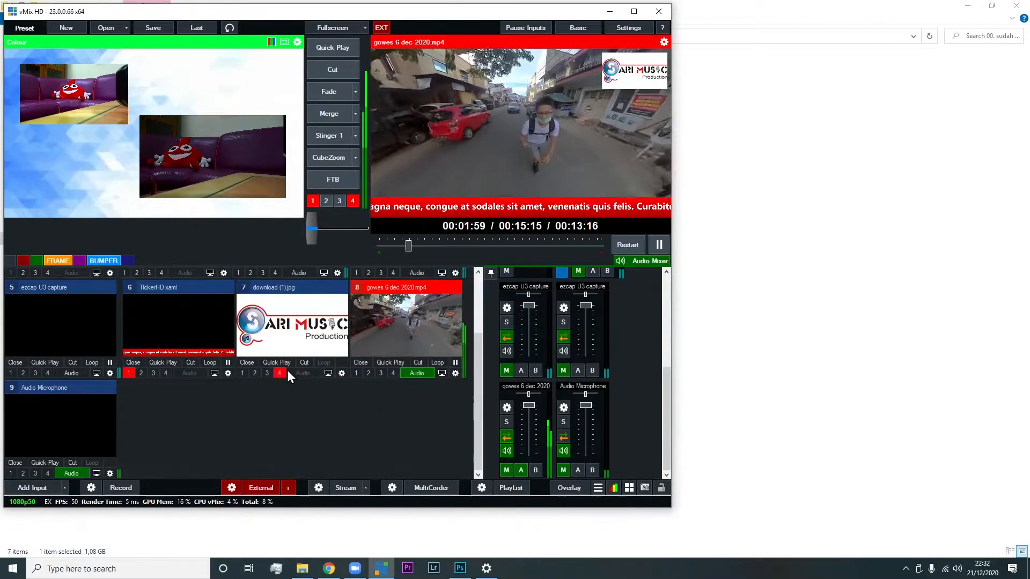
{"action": "left_click", "coordinate": [59, 387]}
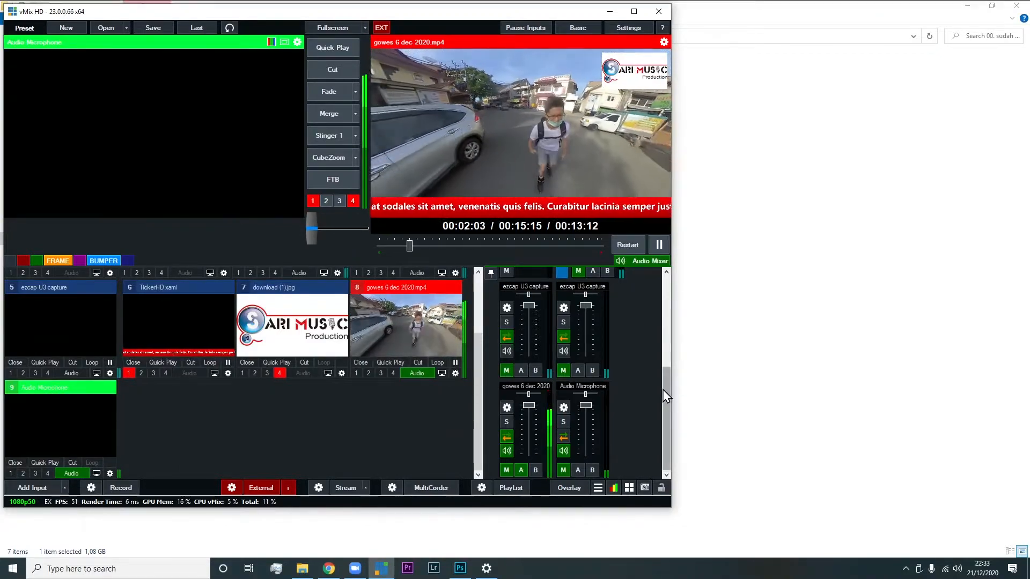
{"action": "scroll", "coordinate": [666, 396], "scroll_direction": "up", "scroll_amount": 2}
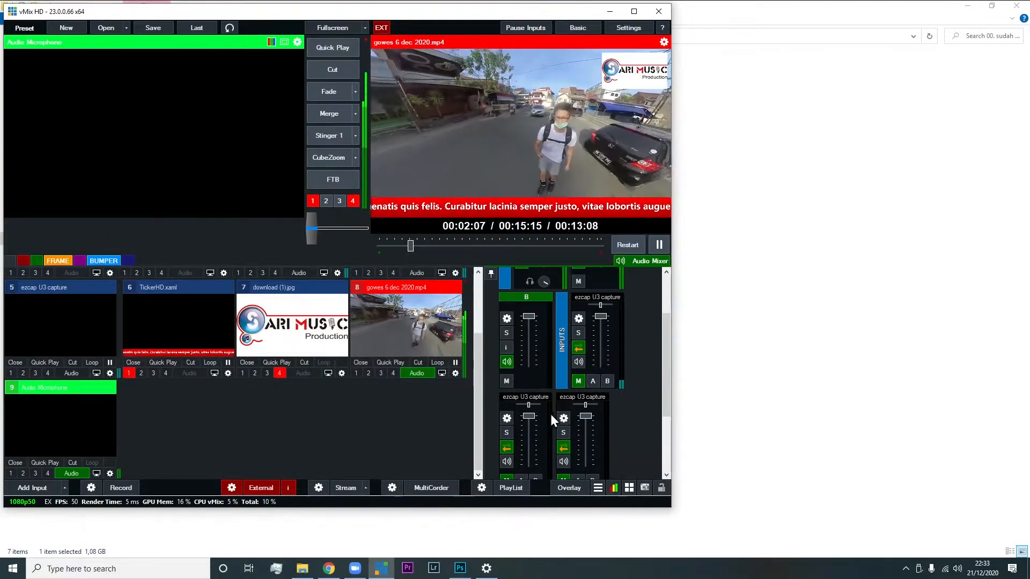
{"action": "scroll", "coordinate": [550, 414], "scroll_direction": "down", "scroll_amount": 2}
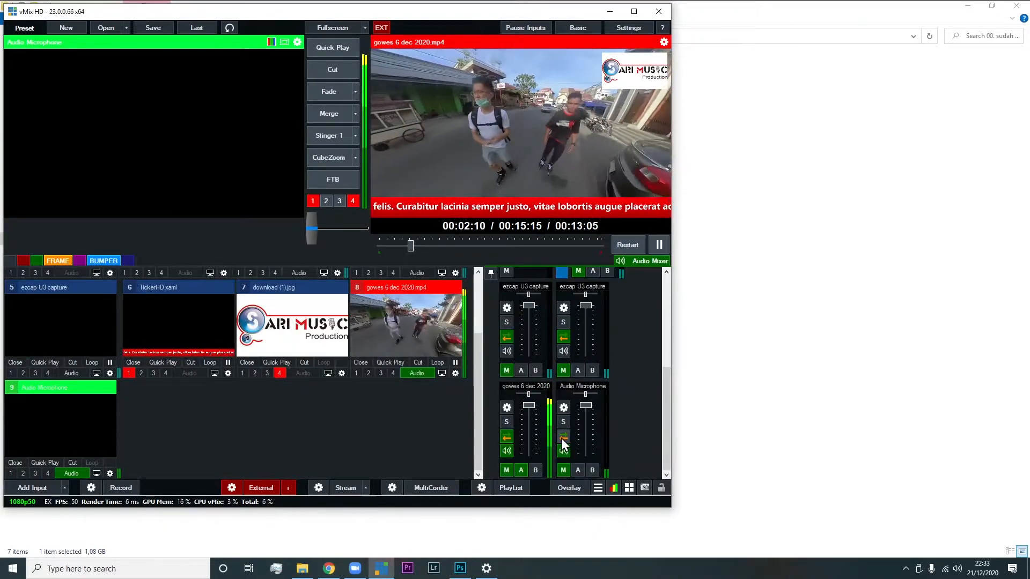
{"action": "left_click", "coordinate": [577, 470]}
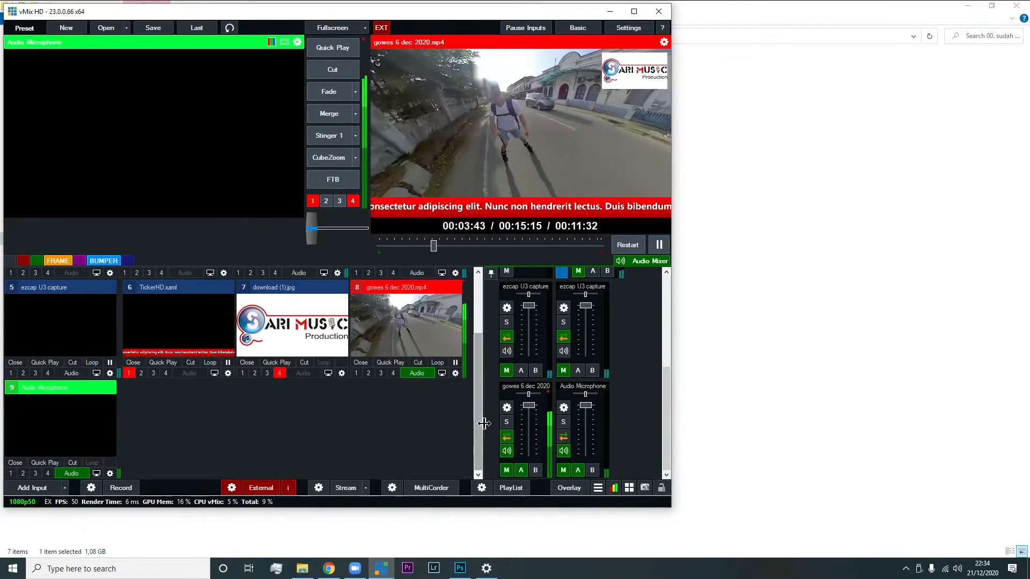
{"action": "left_click", "coordinate": [562, 469]}
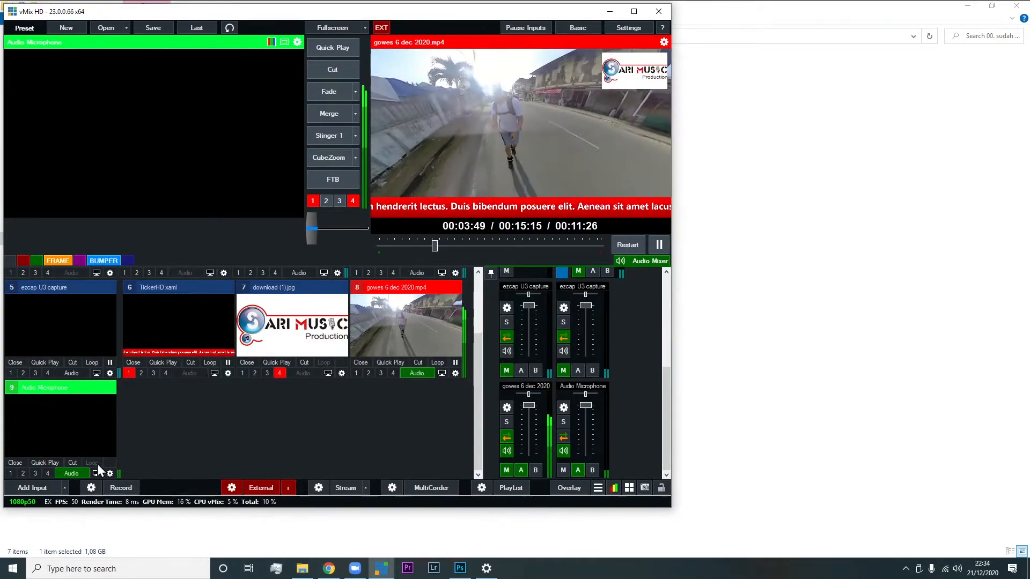
Rename the microphone input "Audio Microphonesoungedung" and remove its audio from the Master bus, keeping bus A
{"action": "left_click", "coordinate": [110, 473]}
{"action": "left_click", "coordinate": [187, 113]}
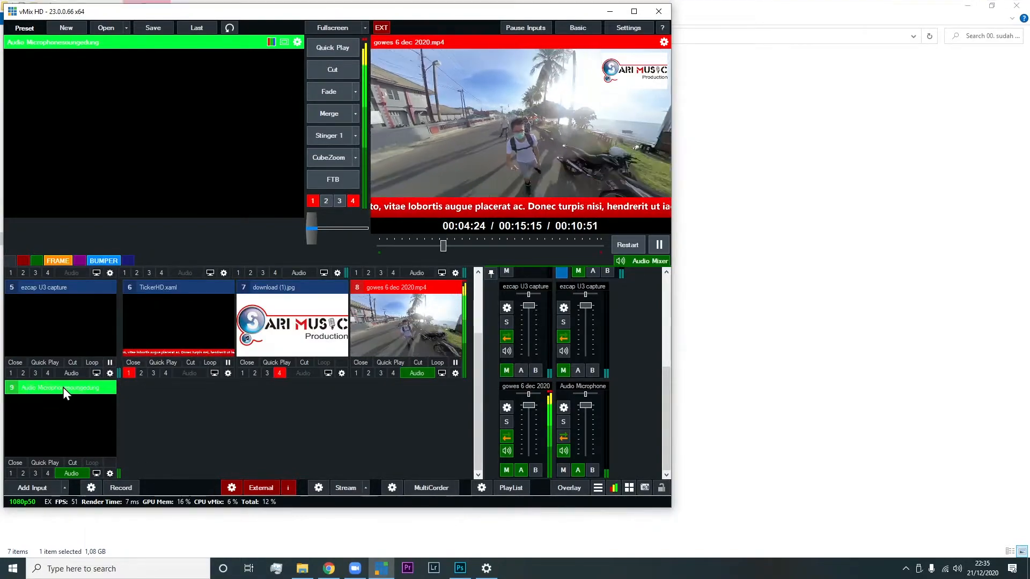
{"action": "left_click", "coordinate": [578, 470]}
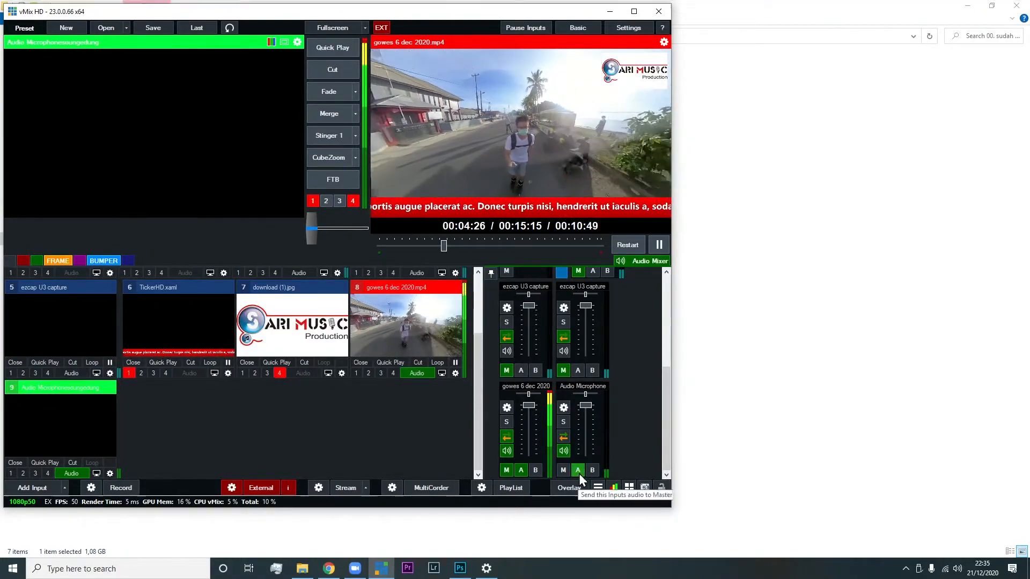
Switch to Zoom and bring up its audio settings to check the microphone's input level
{"action": "left_click", "coordinate": [355, 568]}
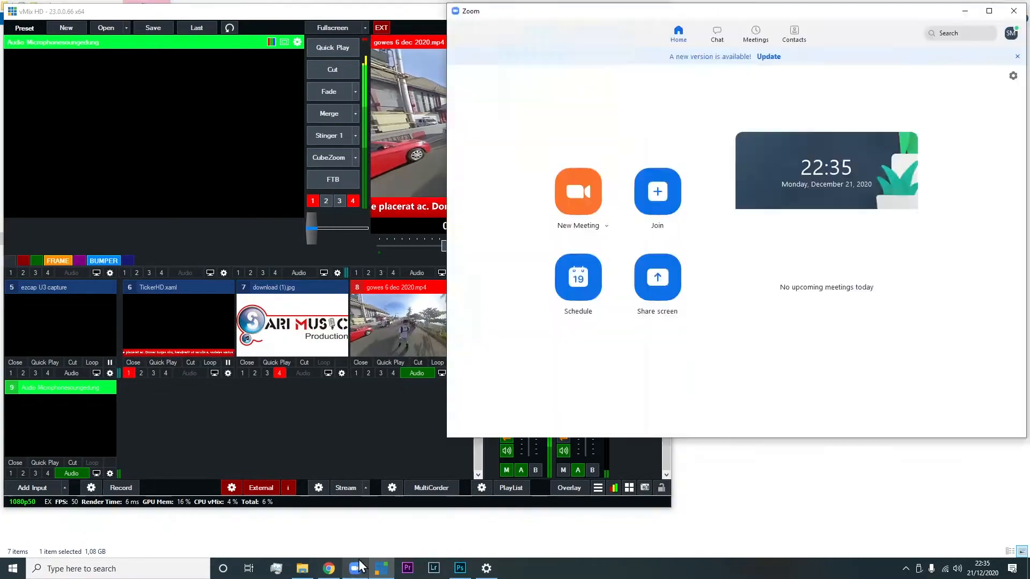
{"action": "left_click", "coordinate": [1013, 75]}
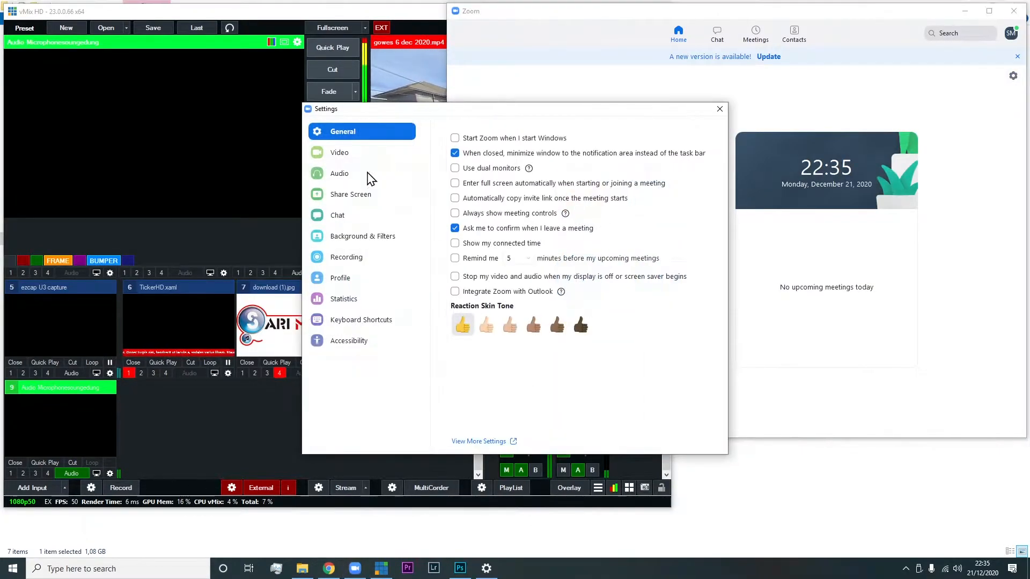
{"action": "left_click", "coordinate": [344, 177]}
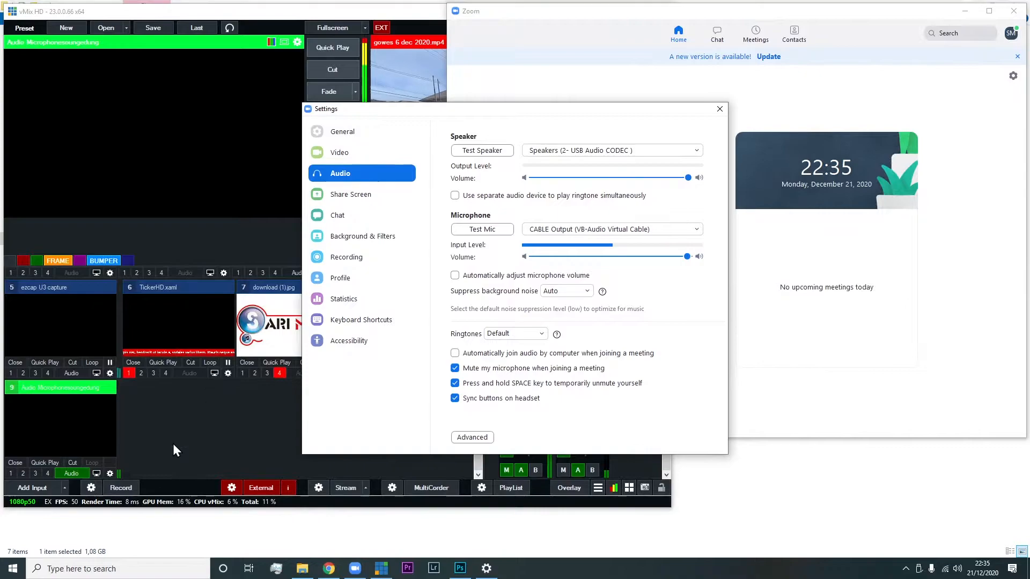